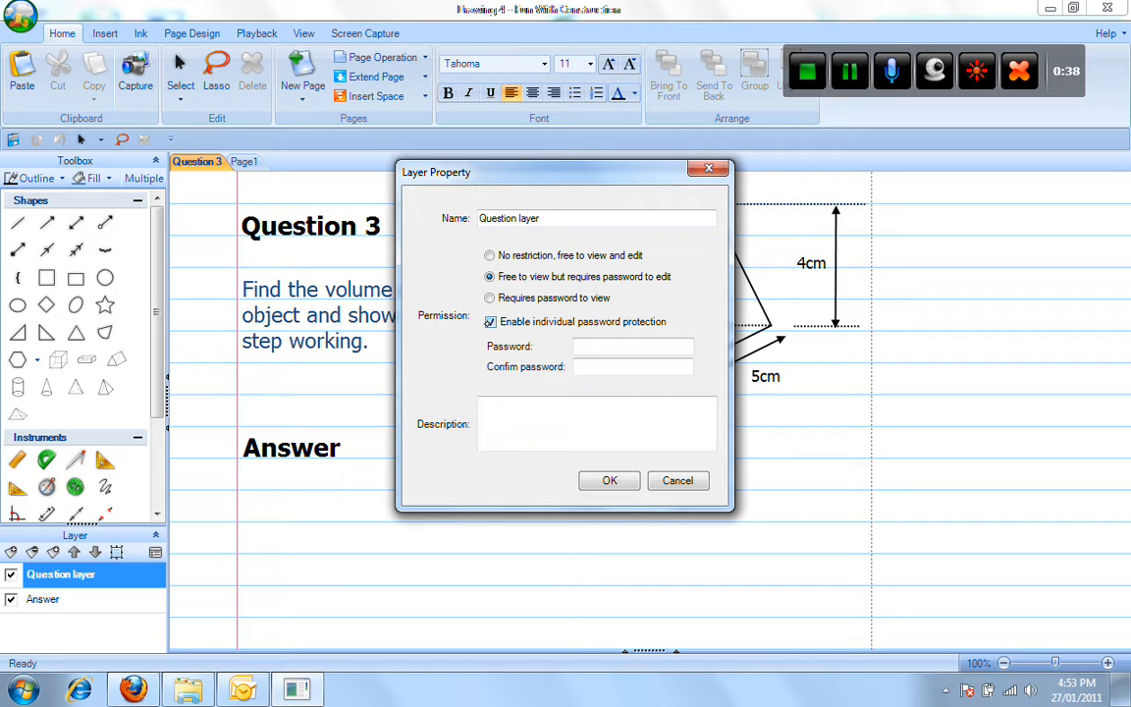
Enter and confirm an individual edit password for the Question layer and apply it.
left_click(588, 345)
type("1234")
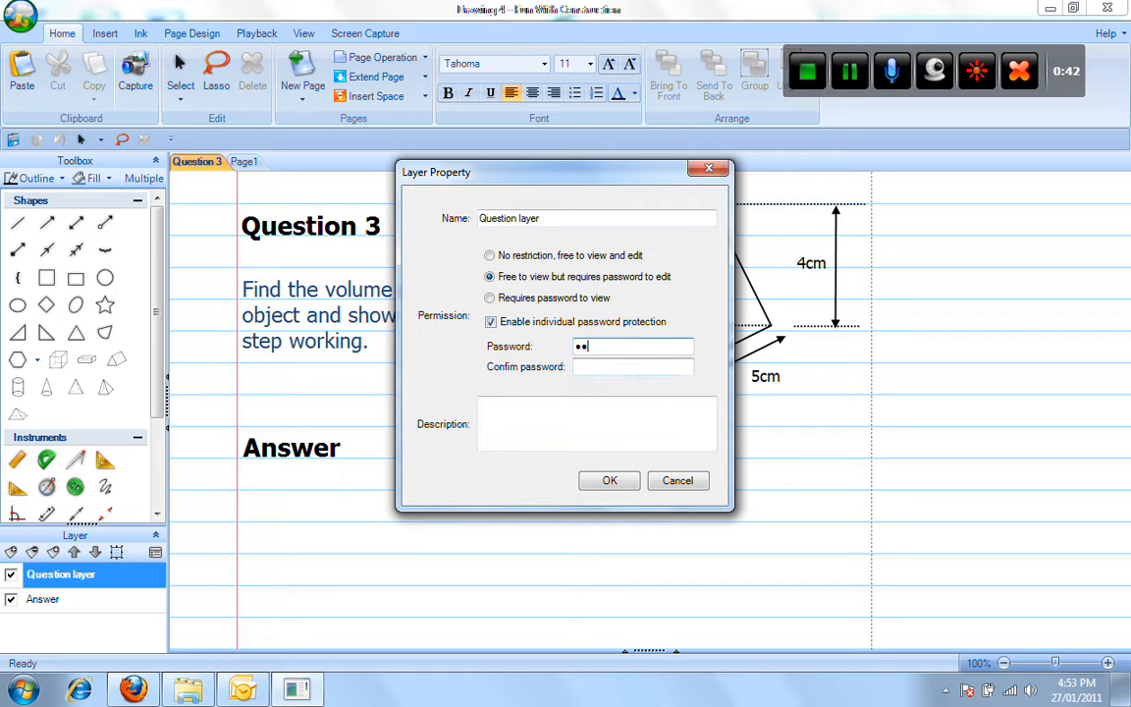
left_click(591, 367)
type("123")
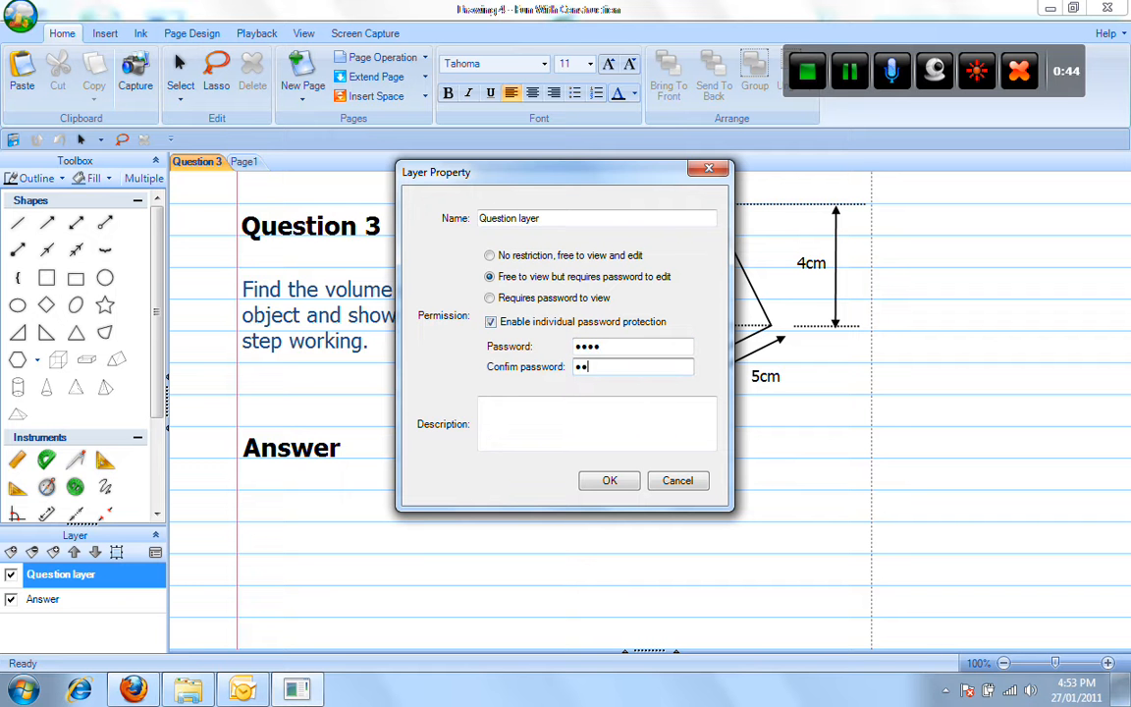
type("4")
left_click(610, 480)
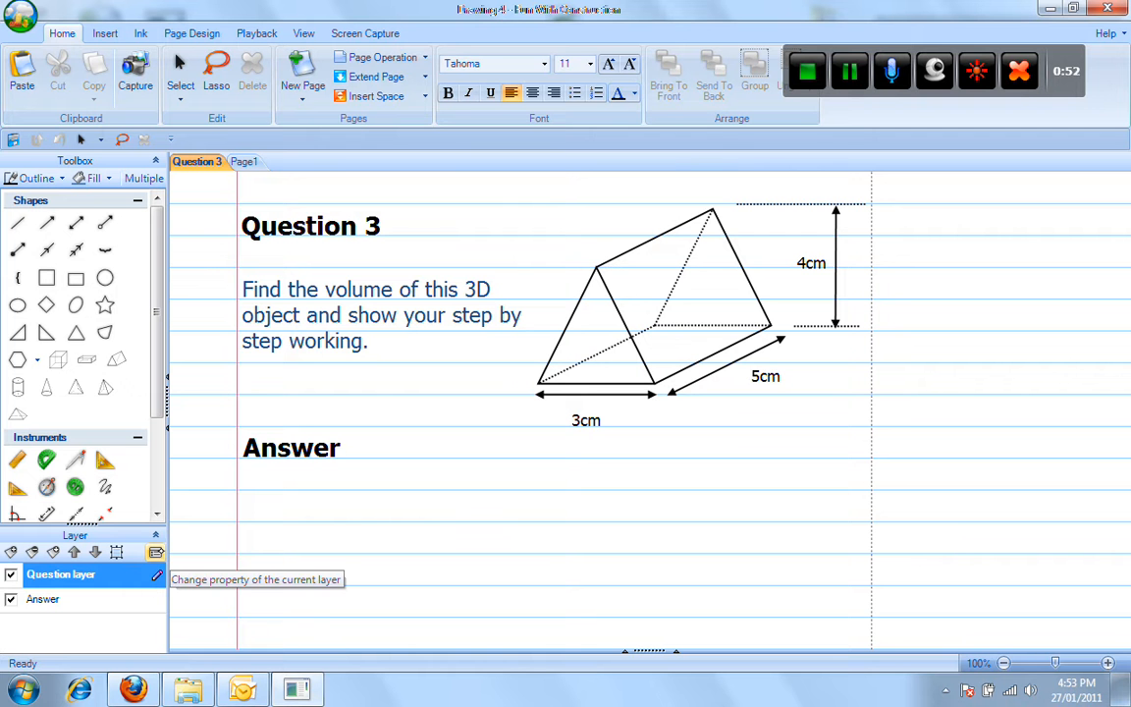
Select the Answer layer and review its properties without changes, then open the file menu.
left_click(77, 597)
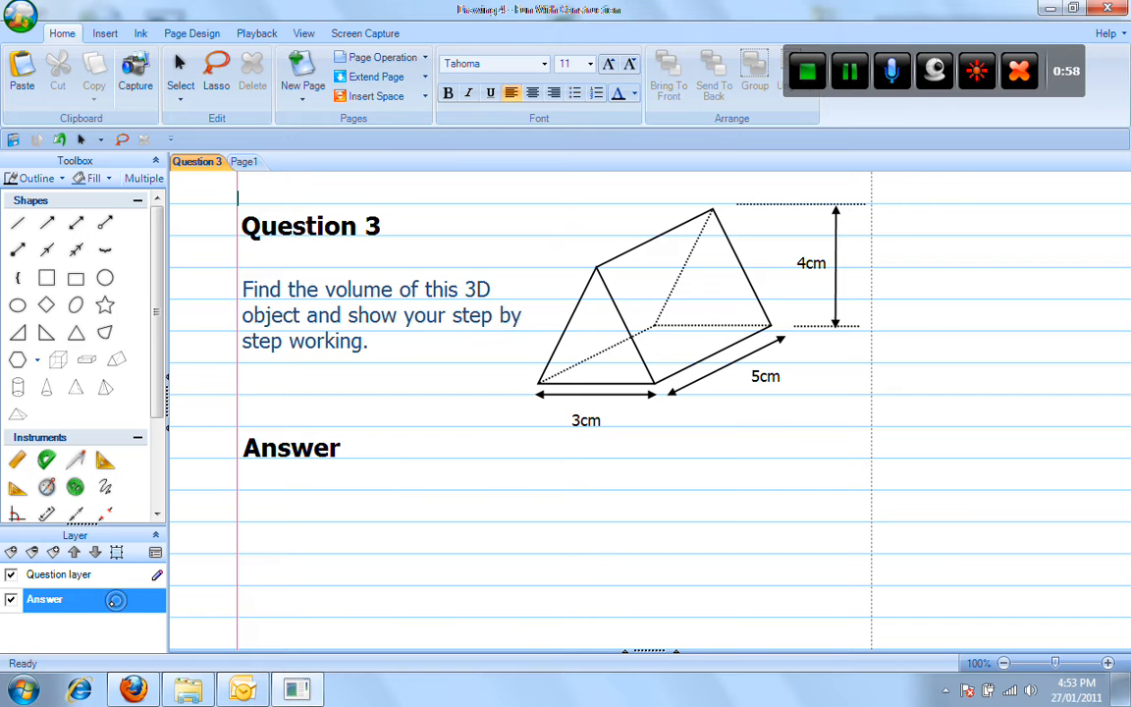
left_click(115, 552)
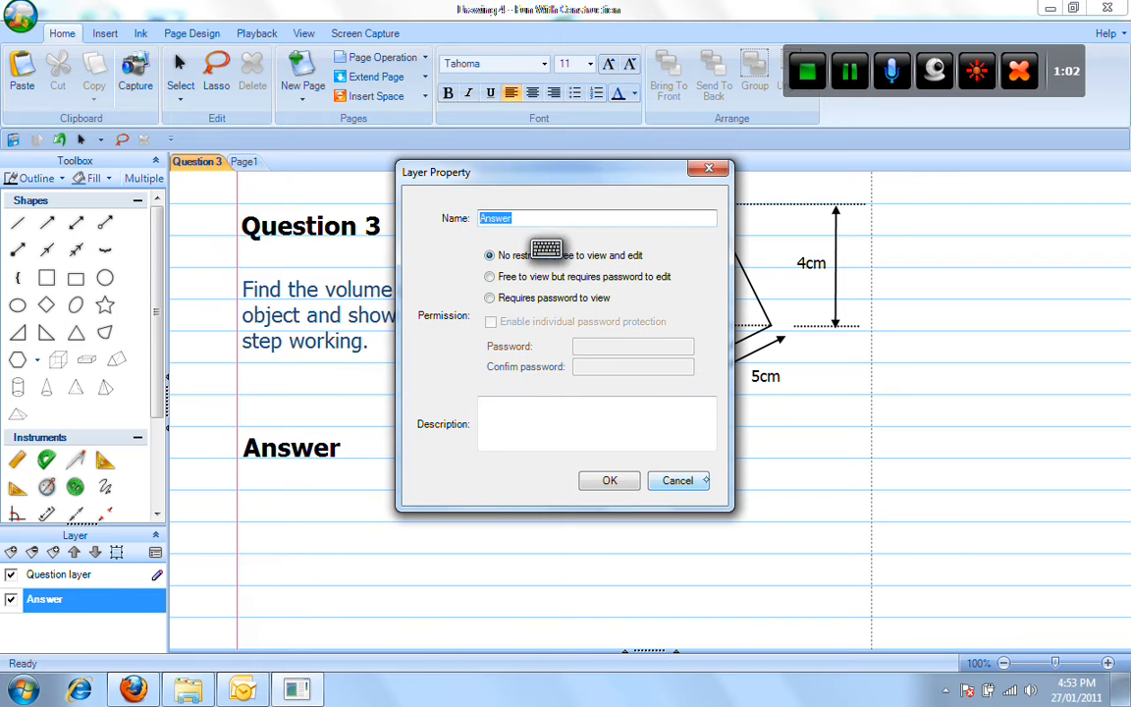
left_click(699, 480)
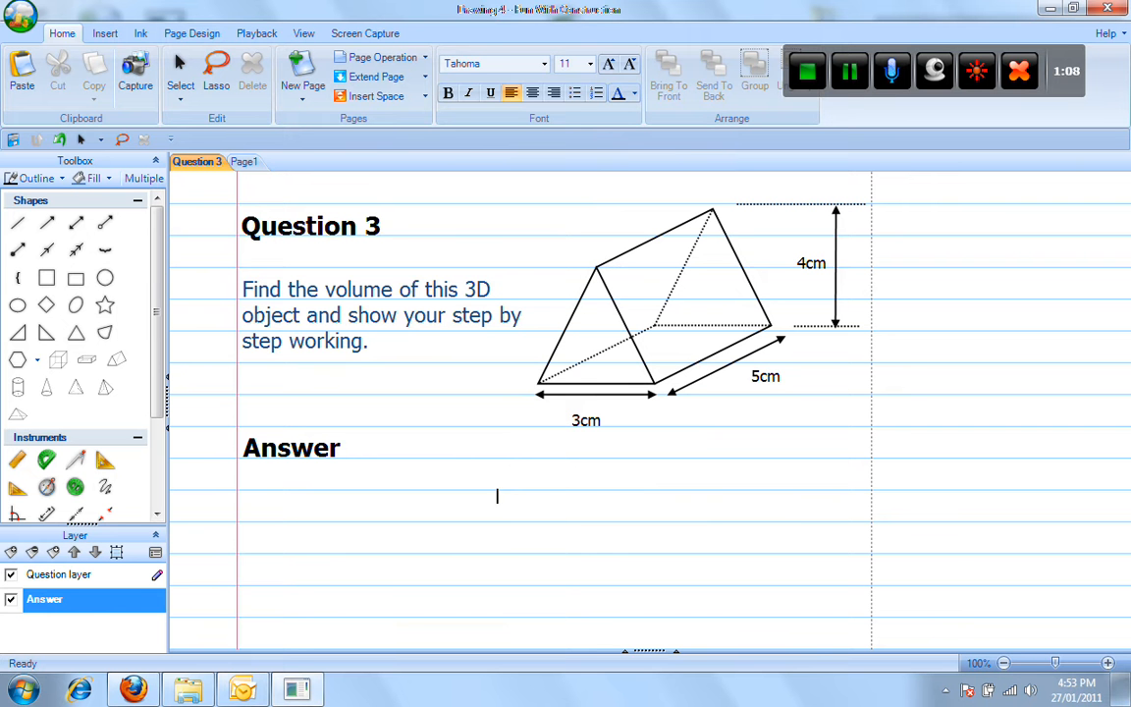
left_click(19, 17)
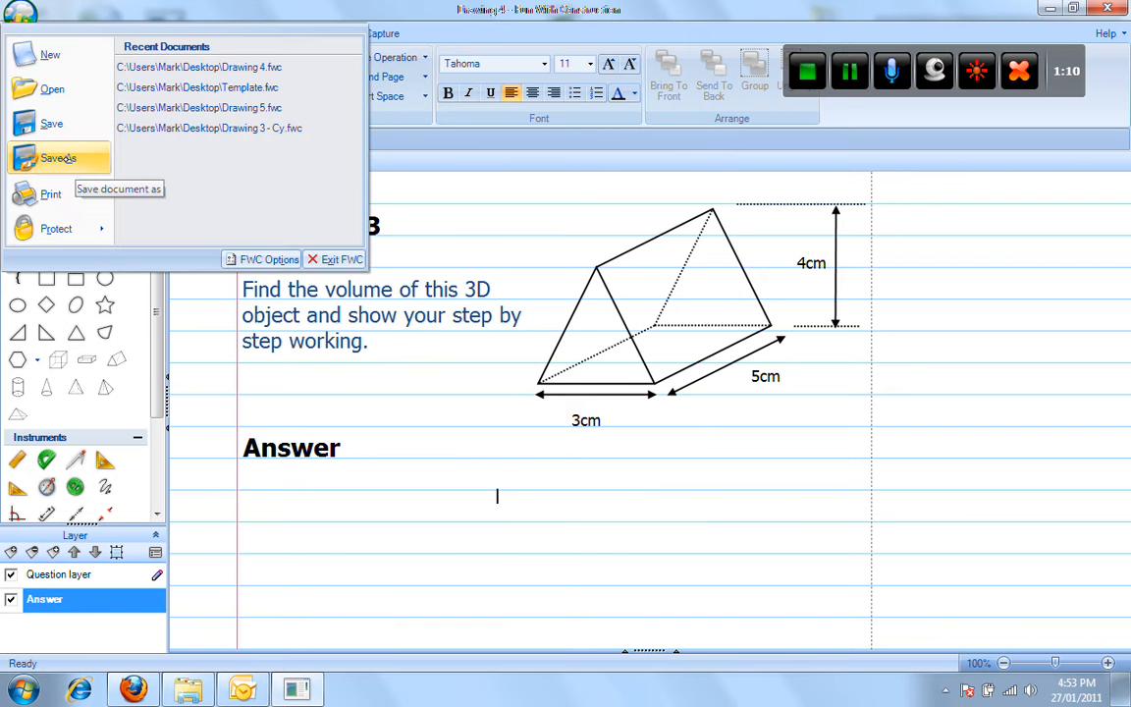
Save the worksheet to the Desktop as 'Exercise 1' with no master password.
left_click(61, 92)
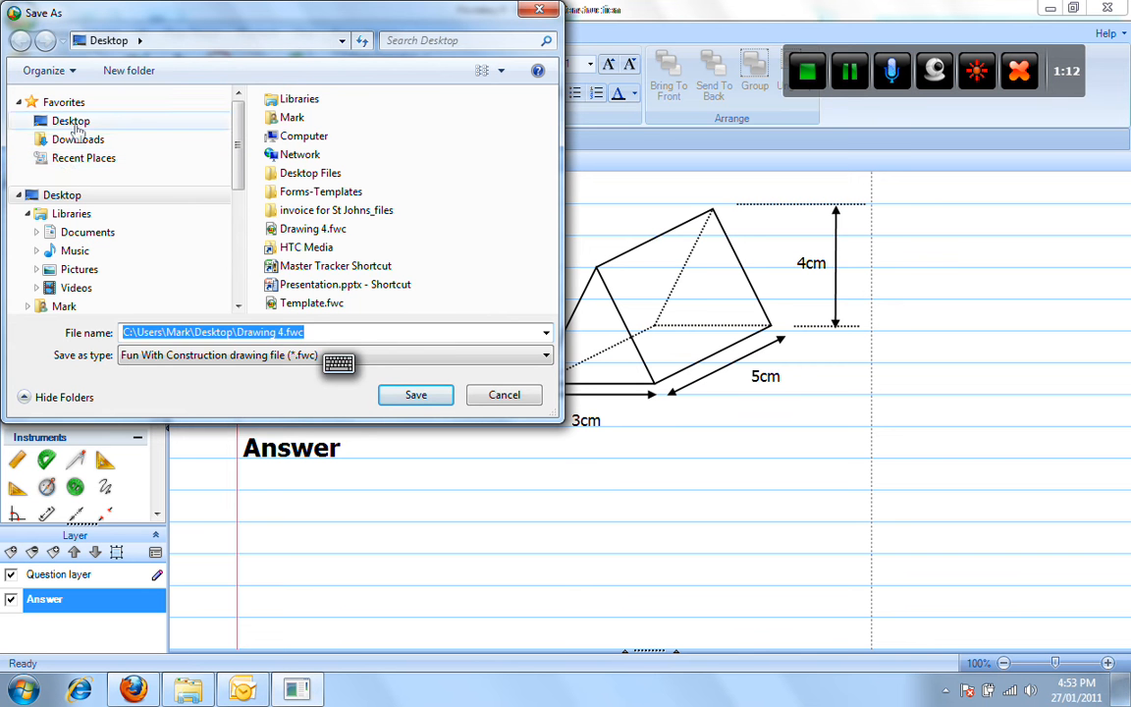
left_click(73, 122)
left_click(169, 334)
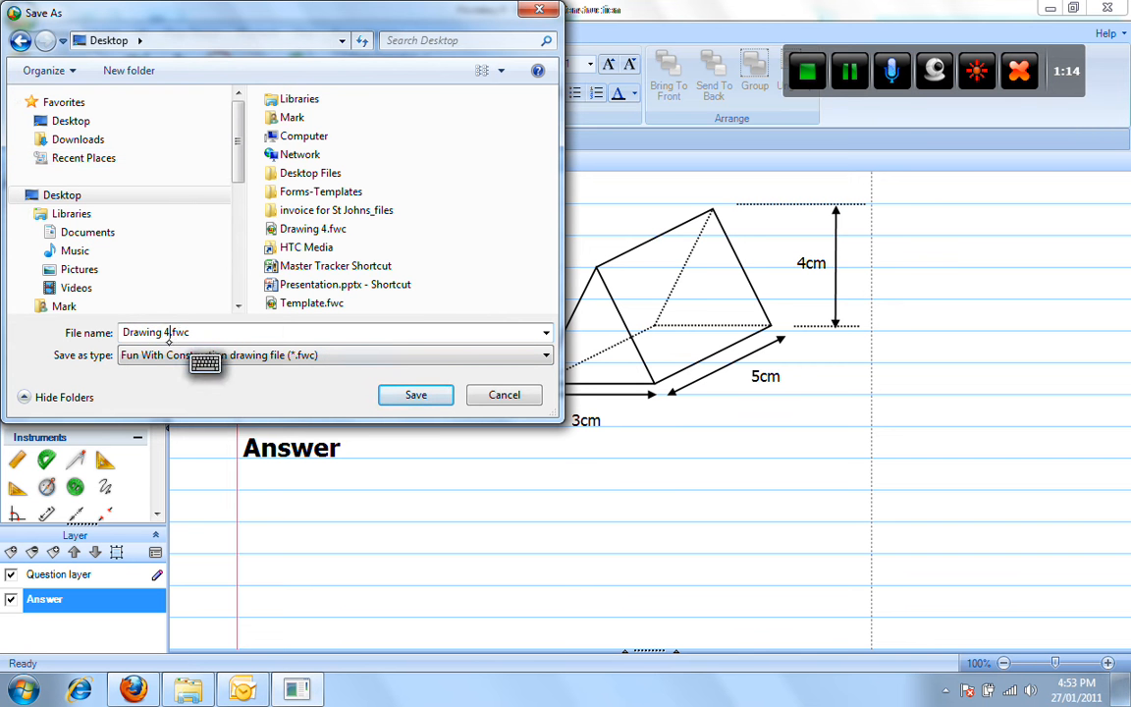
key("BackSpace")
key("BackSpace")
key("BackSpace")
key("BackSpace")
key("BackSpace")
key("BackSpace")
key("BackSpace")
key("BackSpace")
key("BackSpace")
type("Exe")
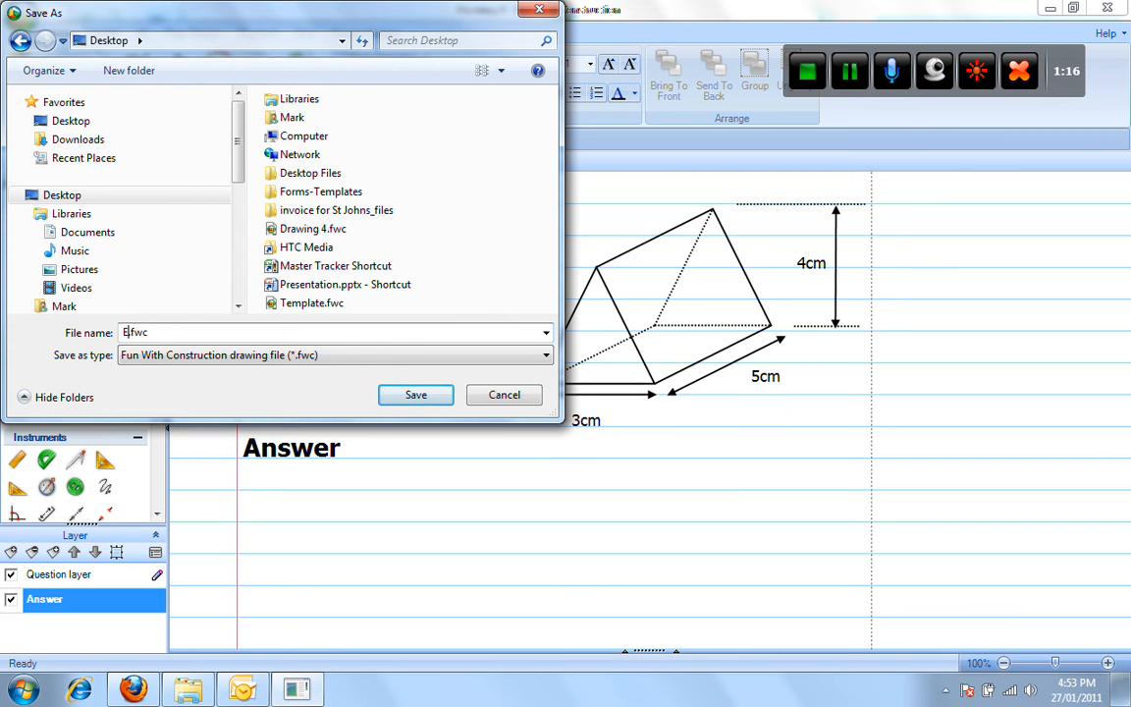
type("rcise 1")
left_click(420, 395)
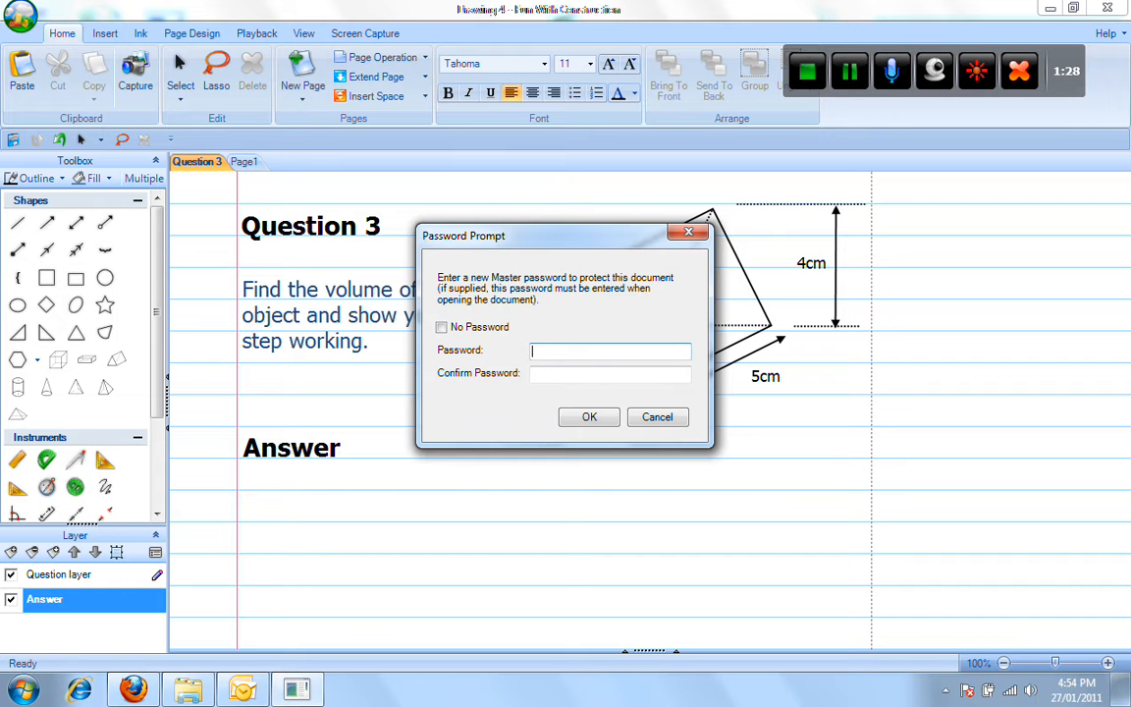
left_click(441, 326)
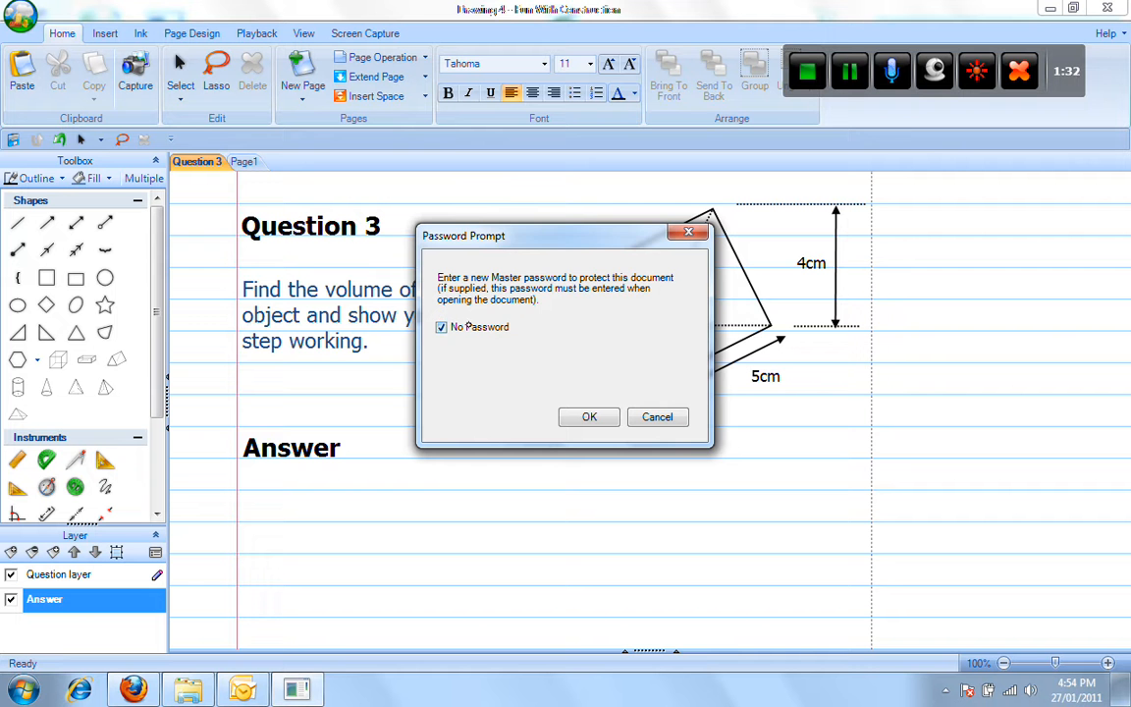
left_click(608, 418)
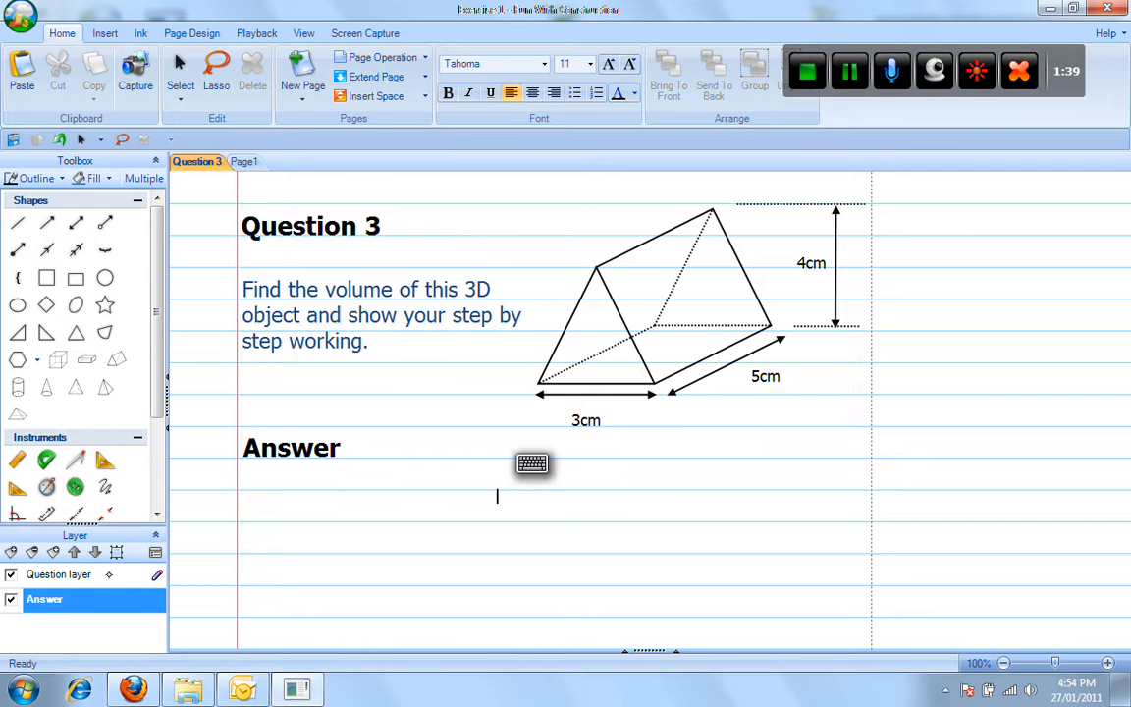
Toggle between the Question and Answer layers, ending on Answer, and show the Insert options.
left_click(108, 574)
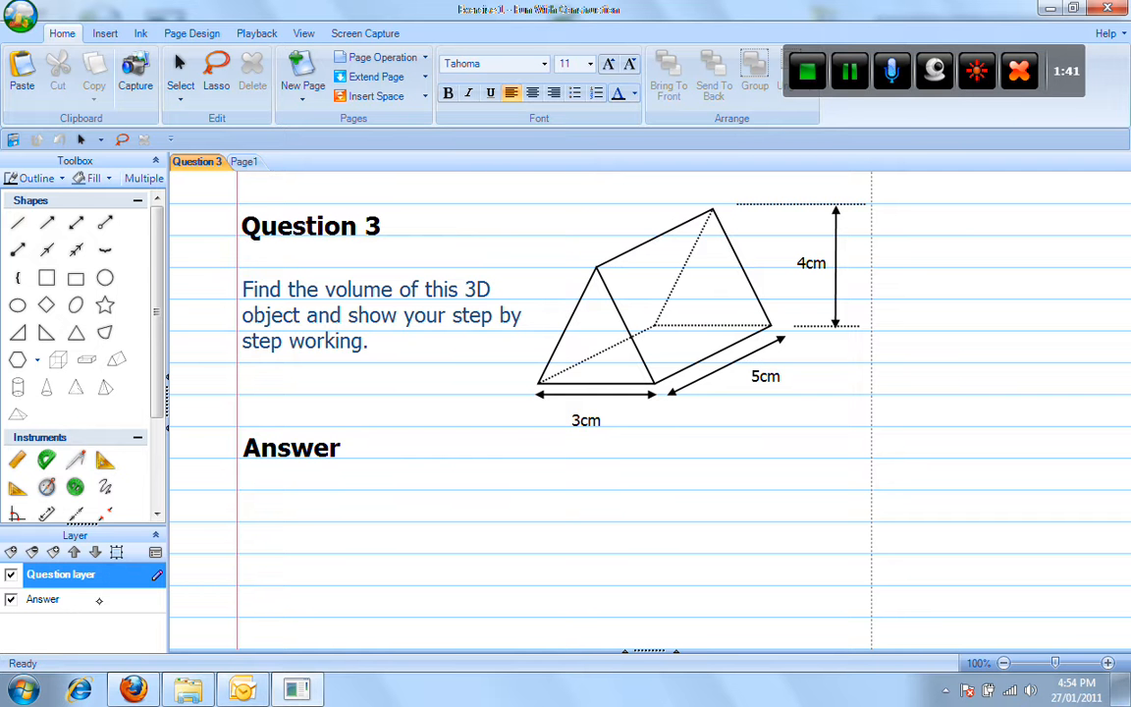
left_click(98, 599)
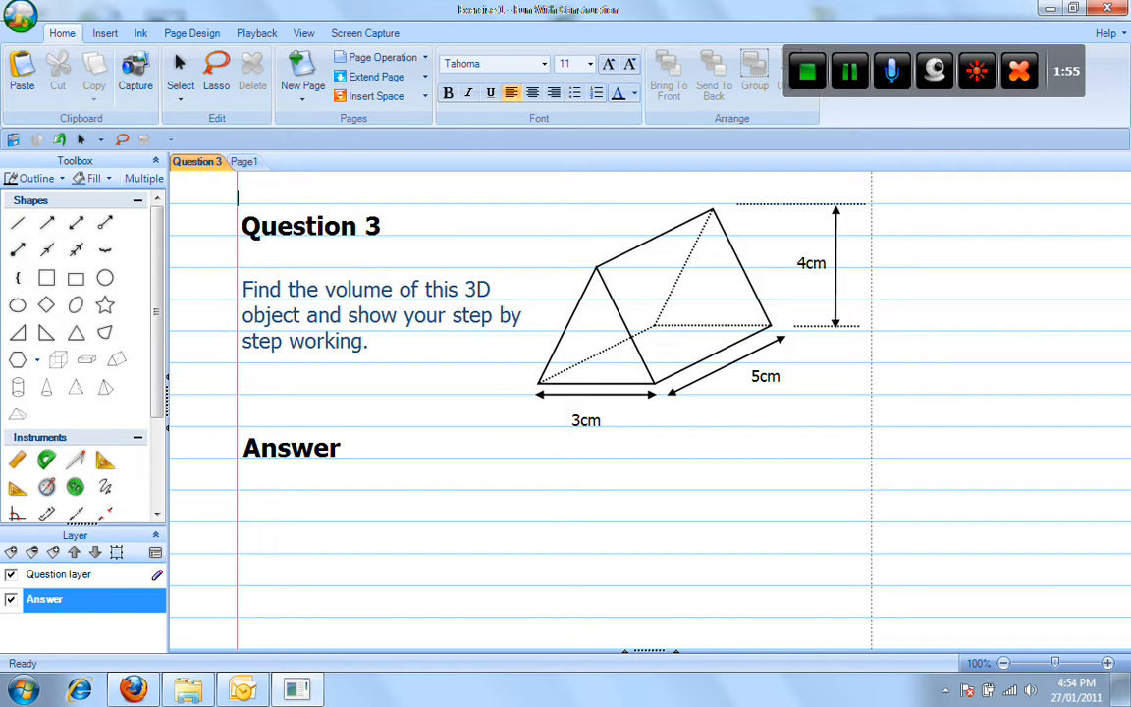
left_click(89, 575)
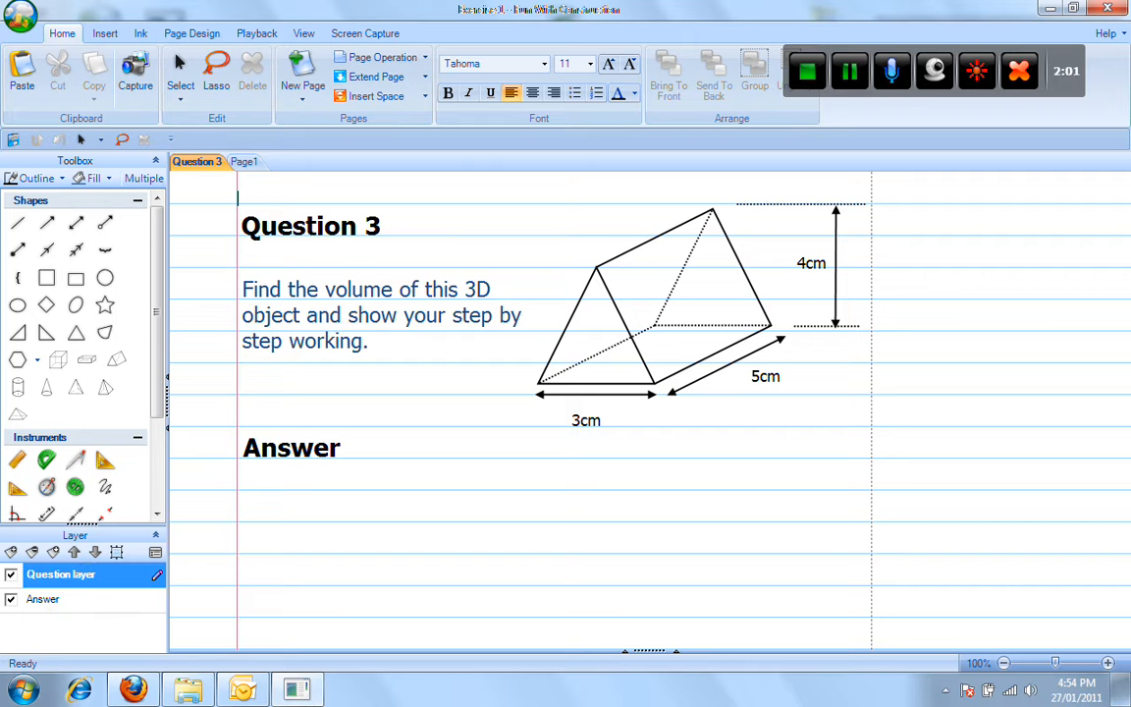
left_click(67, 600)
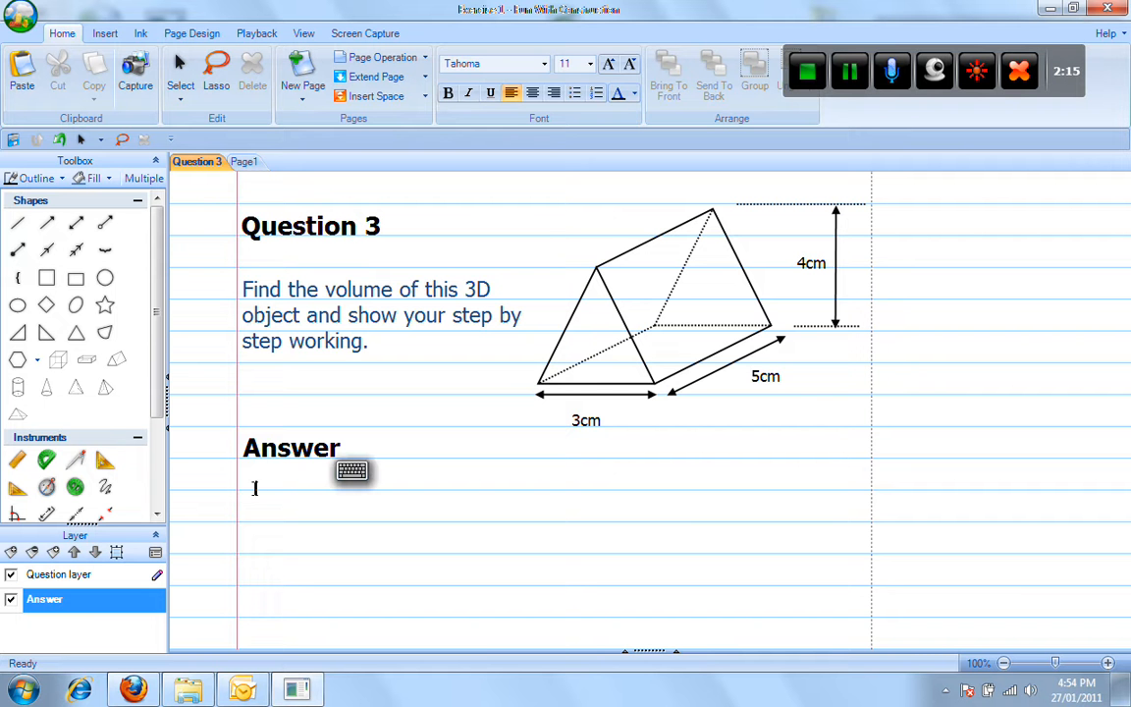
left_click(105, 34)
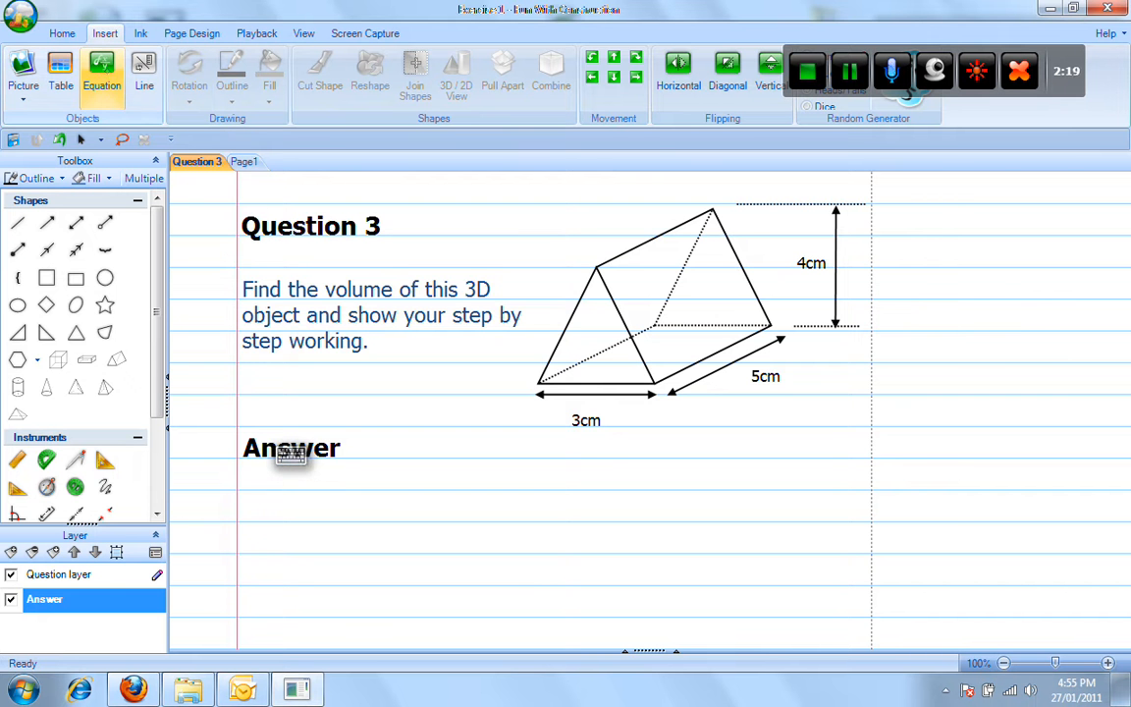
Place the equation ((3×4)/2)×5 = Volume under the Answer heading, then reopen it for editing.
left_click(101, 71)
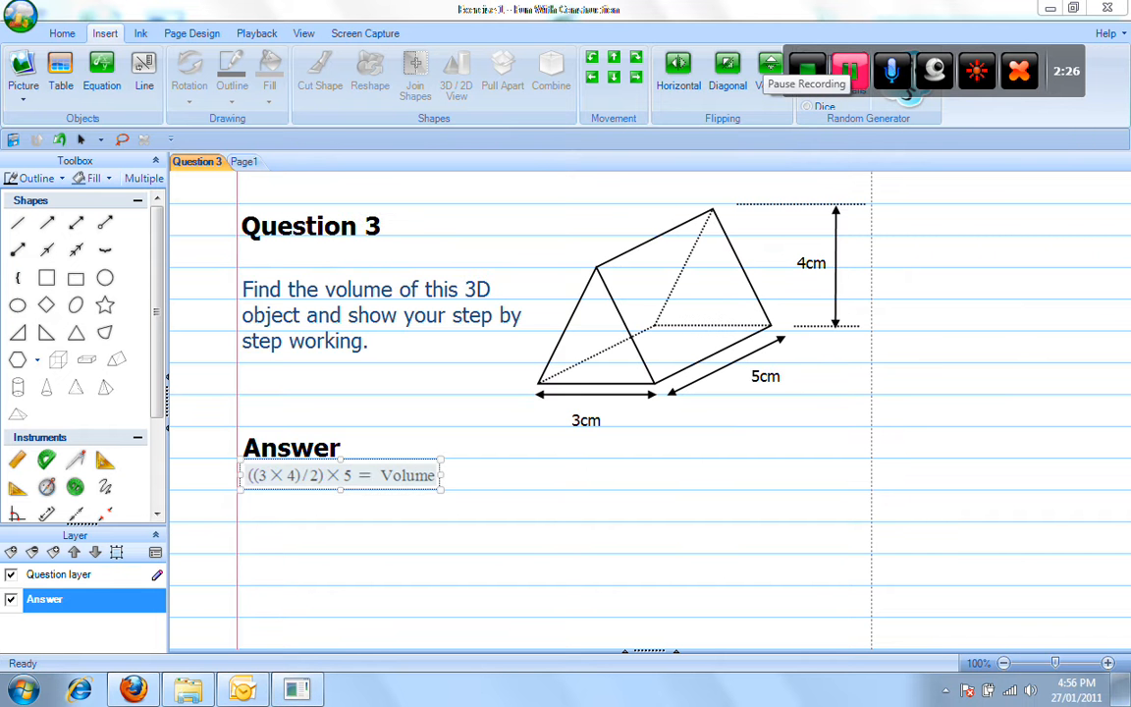
left_click(469, 465)
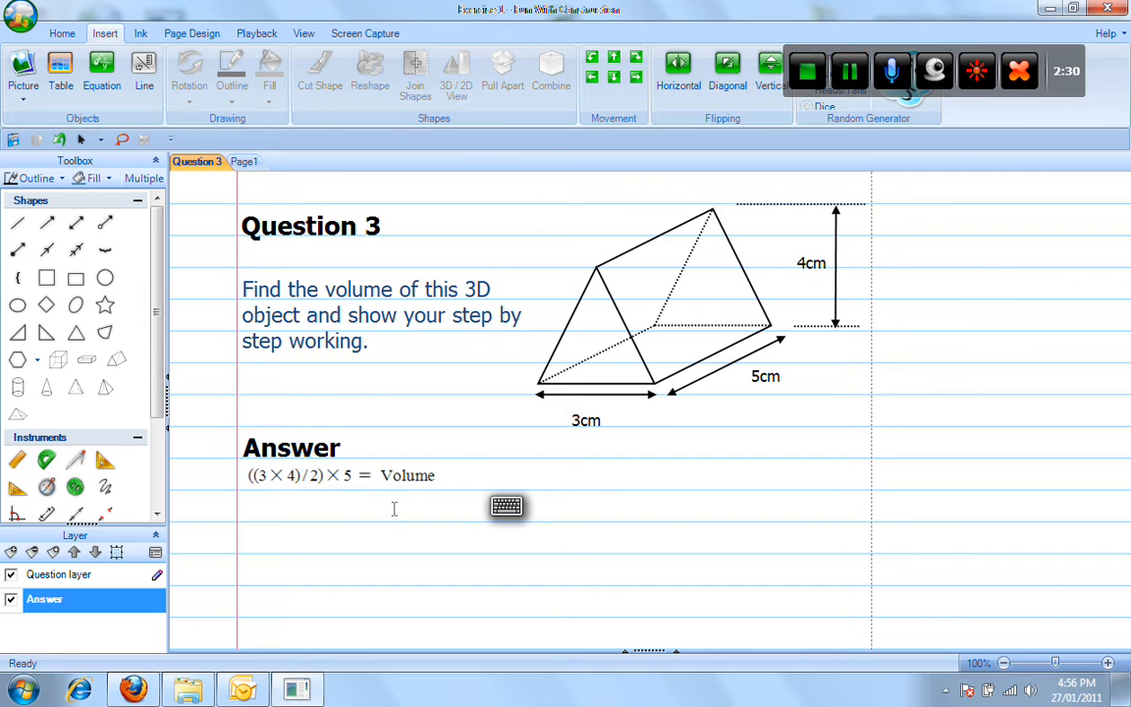
double_click(420, 477)
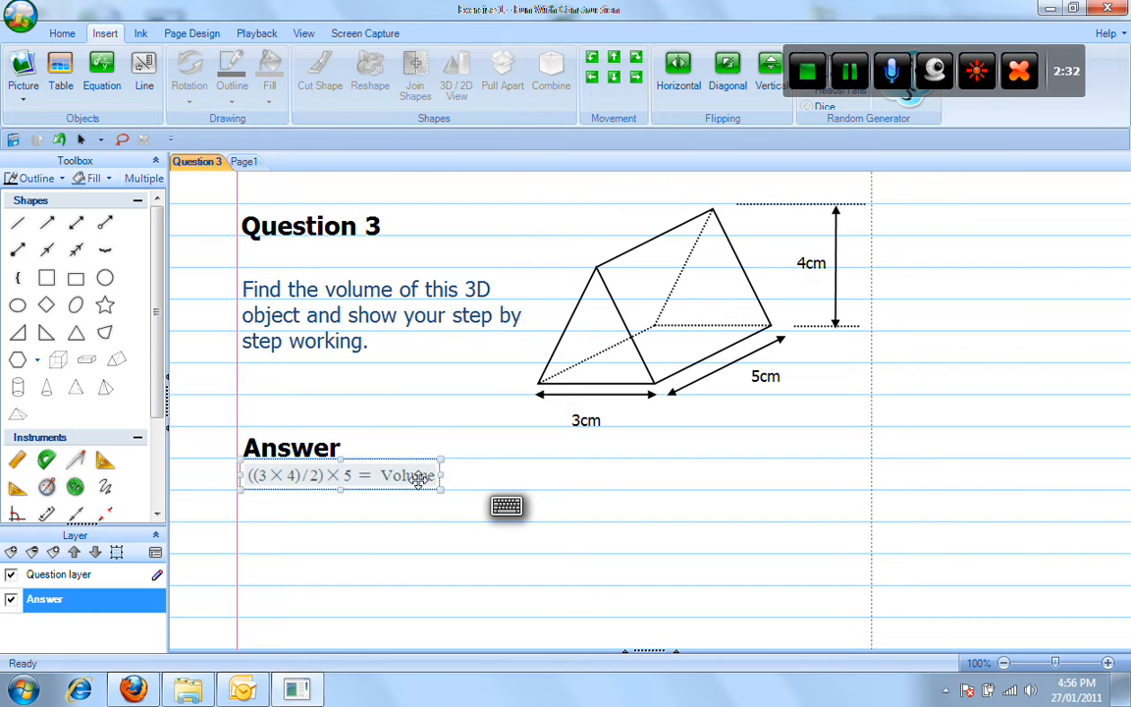
Add the working lines ((12)/2)×5, 6×5 and Volume = 30 below the first equation line.
left_click(442, 305)
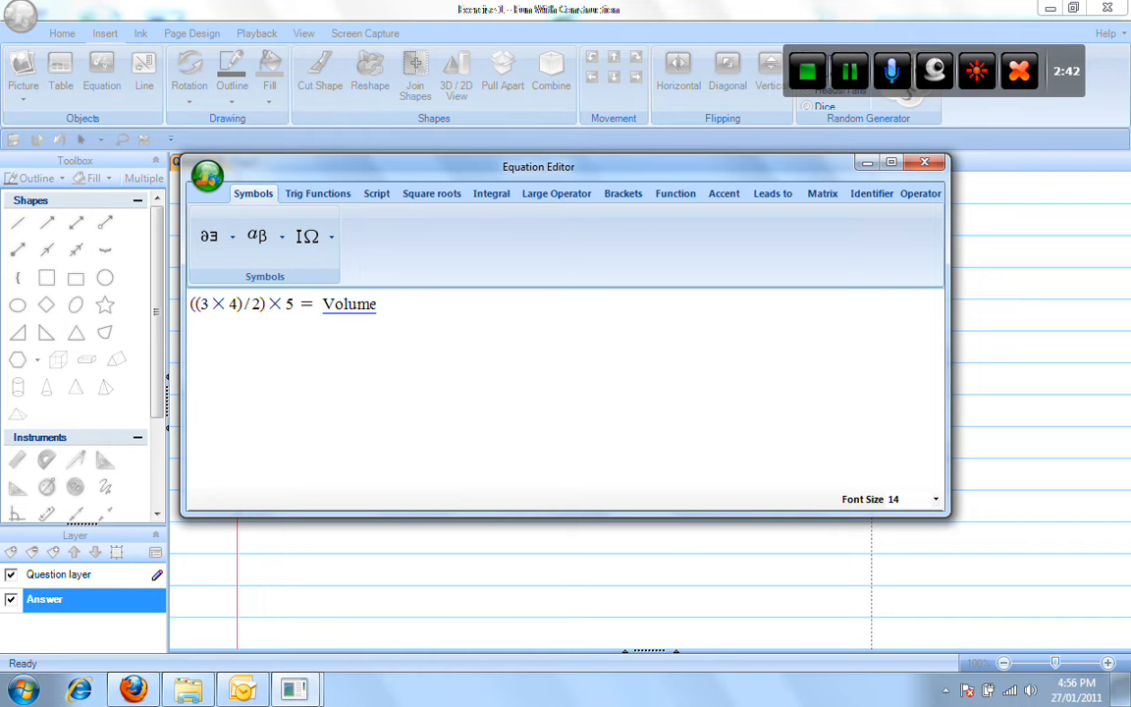
key("Return")
key("Return")
type("jkdfjkd")
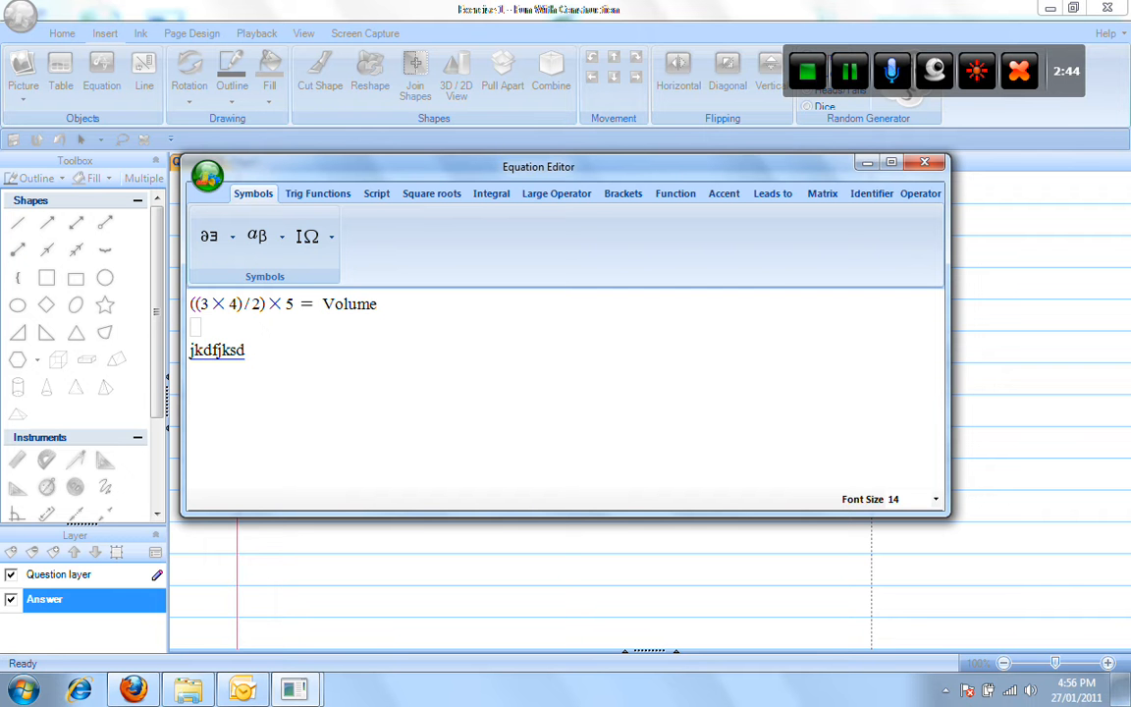
key("BackSpace")
key("BackSpace")
key("BackSpace")
key("BackSpace")
key("BackSpace")
key("BackSpace")
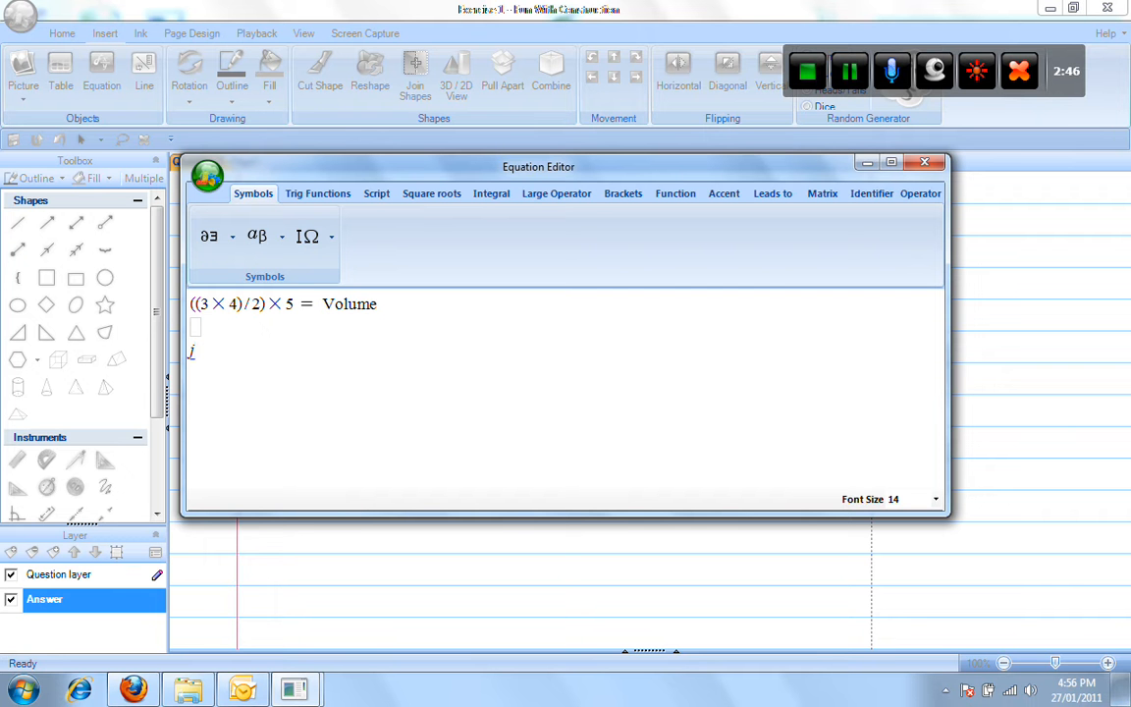
key("BackSpace")
type("((12")
left_click(852, 77)
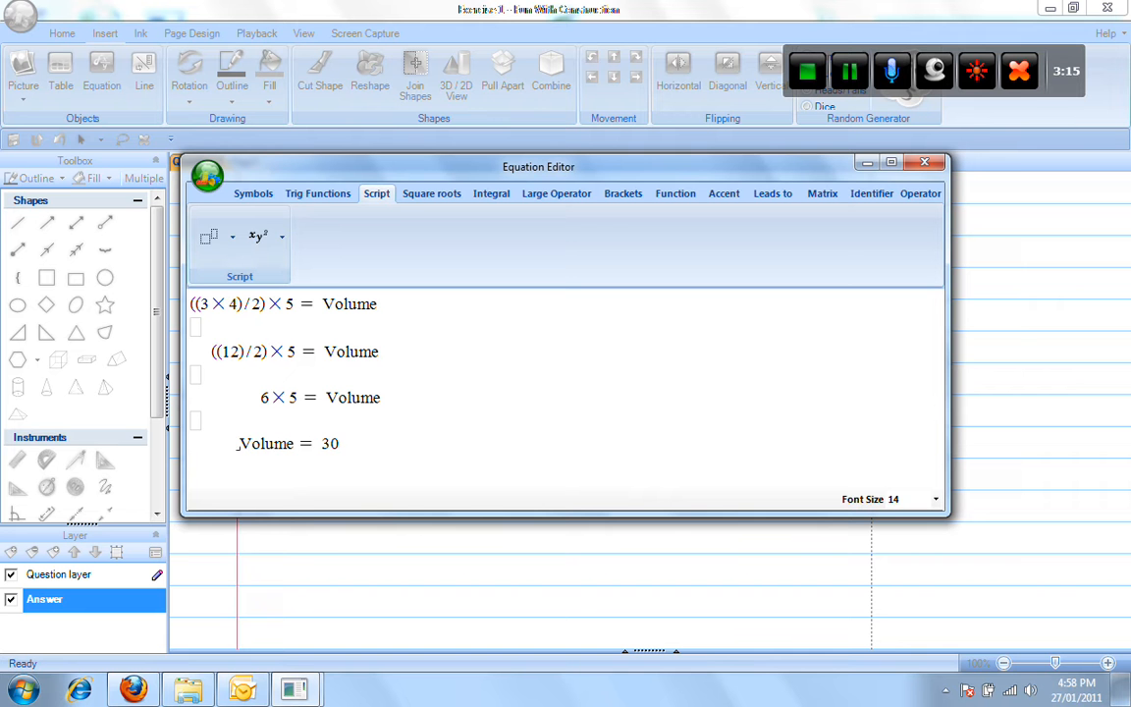
Append cm³ after 30 using a script template and insert the finished equation.
left_click(358, 446)
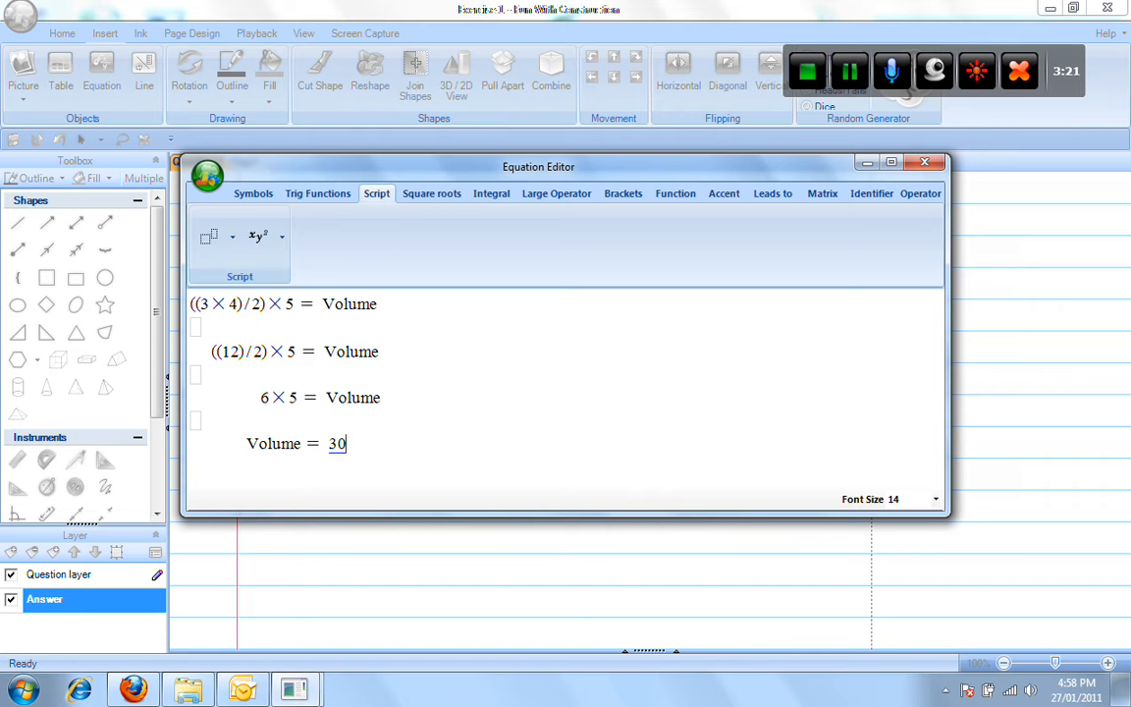
left_click(210, 236)
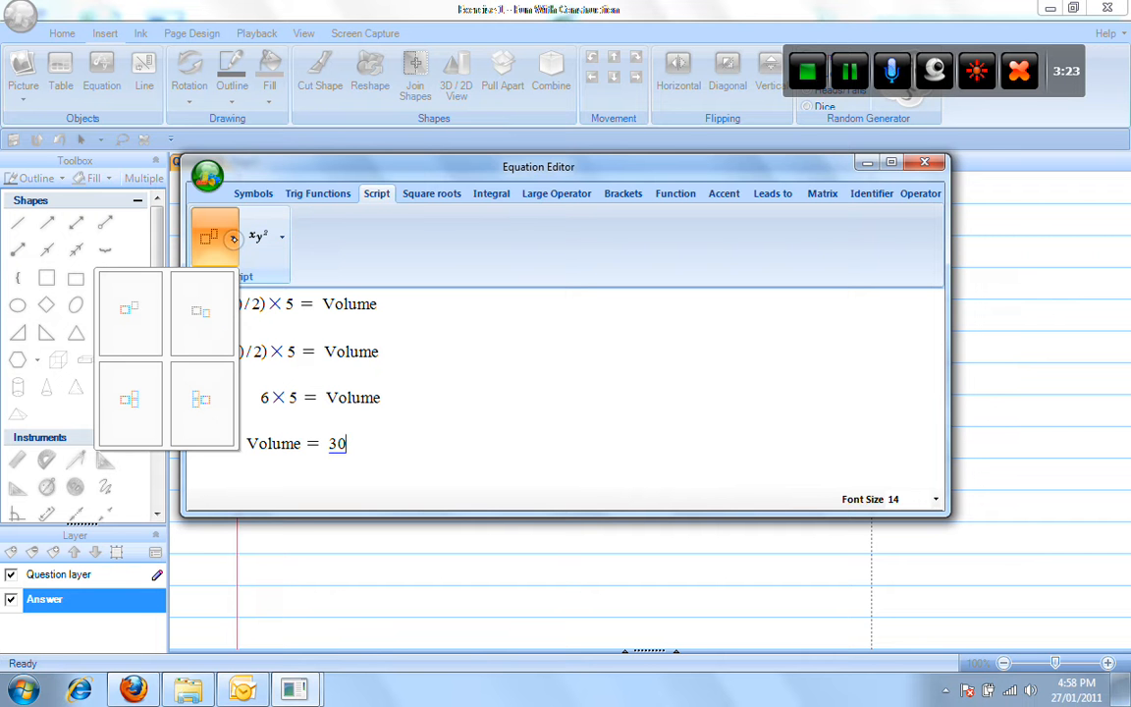
left_click(130, 311)
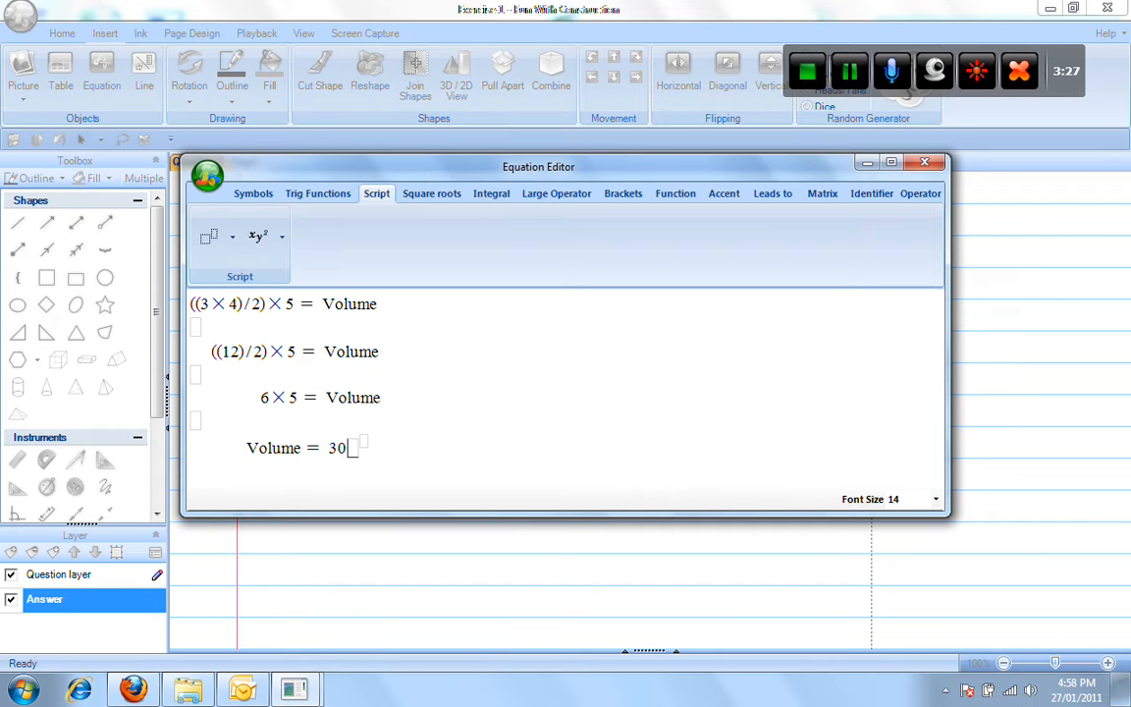
type("cm")
left_click(371, 443)
type("3")
left_click(925, 162)
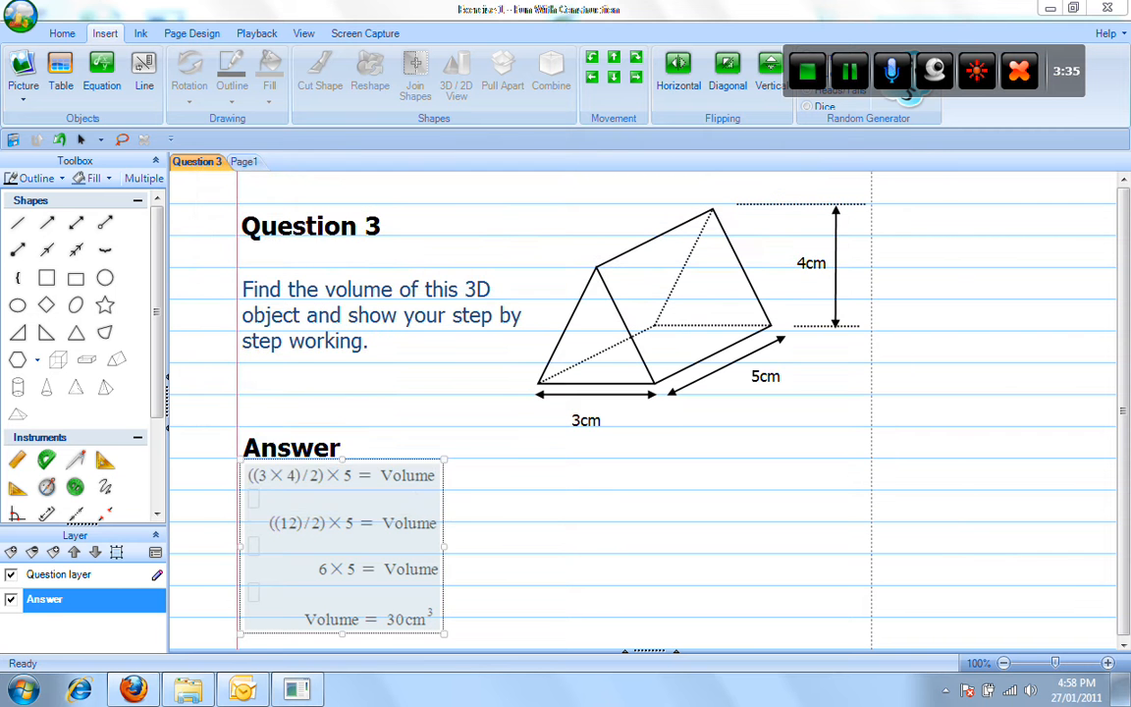
Deselect the equation and save the worksheet with the completed volume working.
left_click(468, 503)
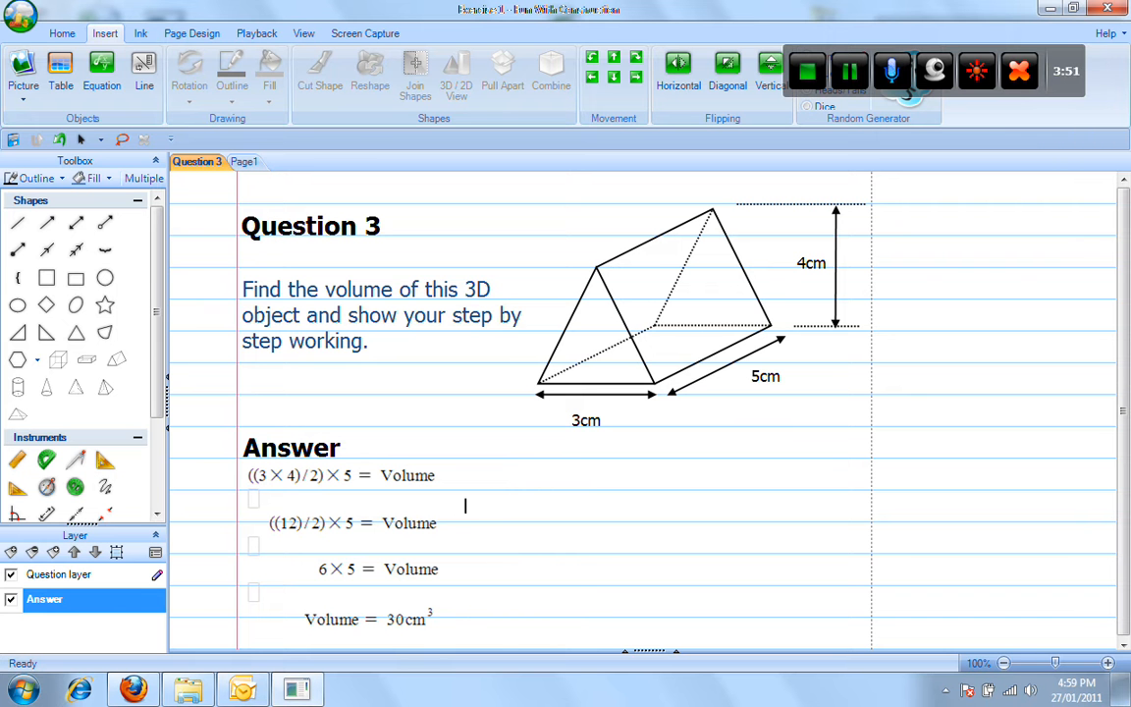
left_click(19, 16)
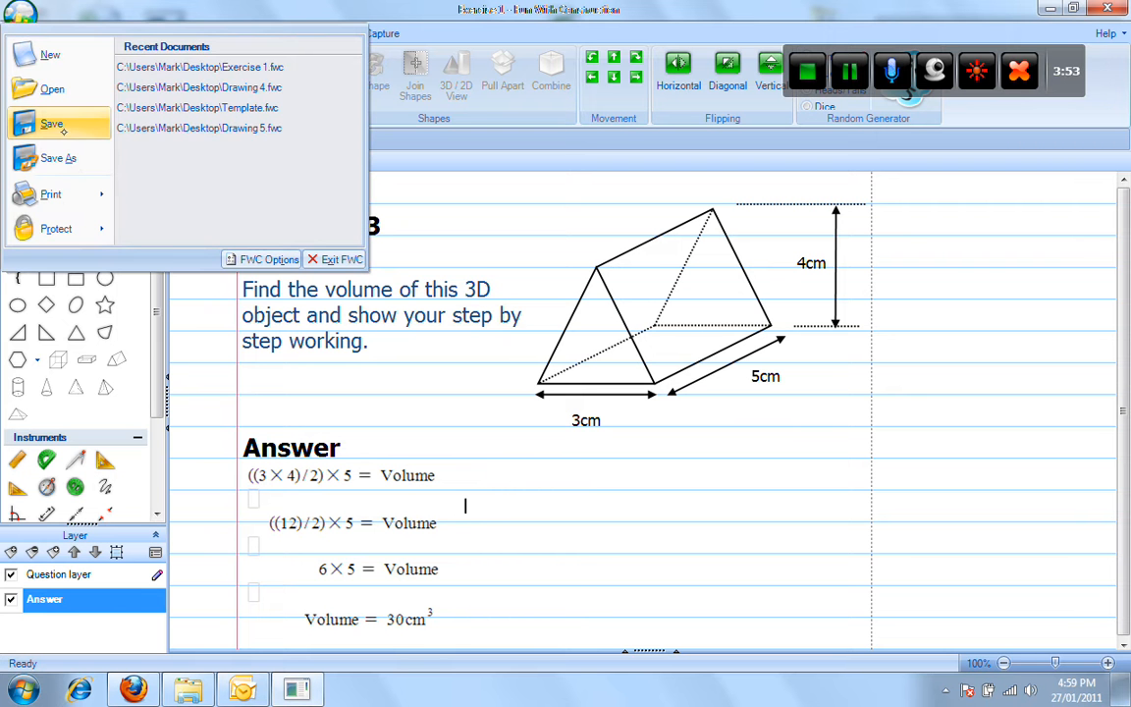
left_click(54, 124)
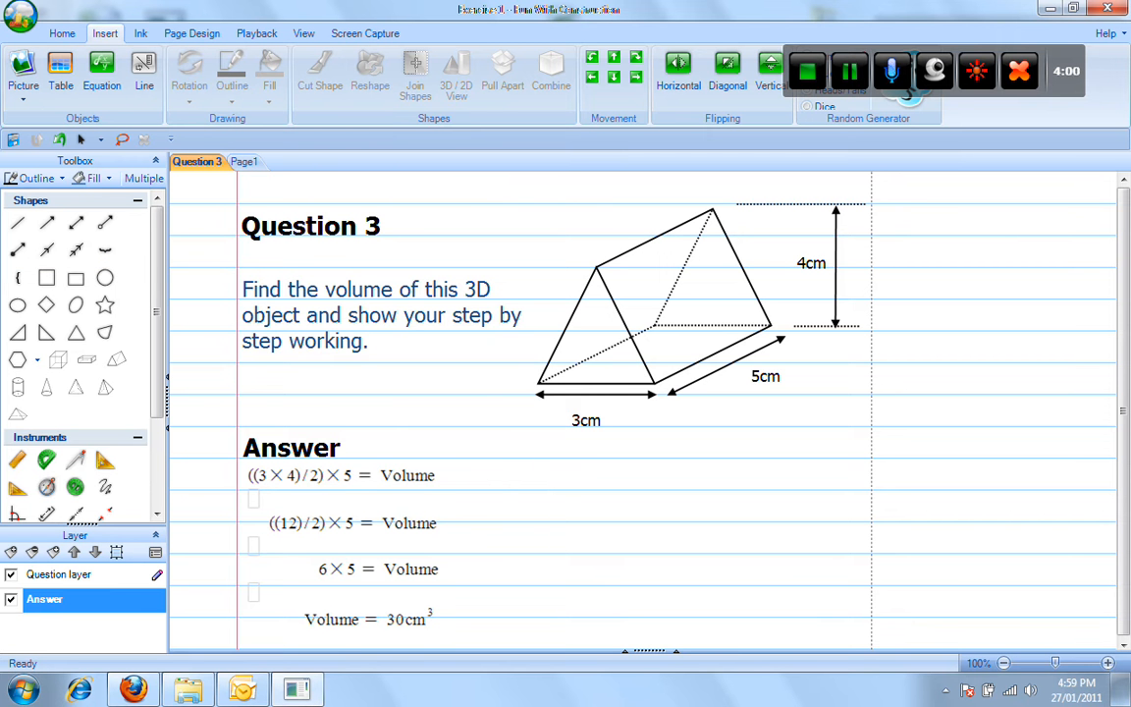
Make the Answer layer free to view but require an individual password to edit it.
double_click(59, 598)
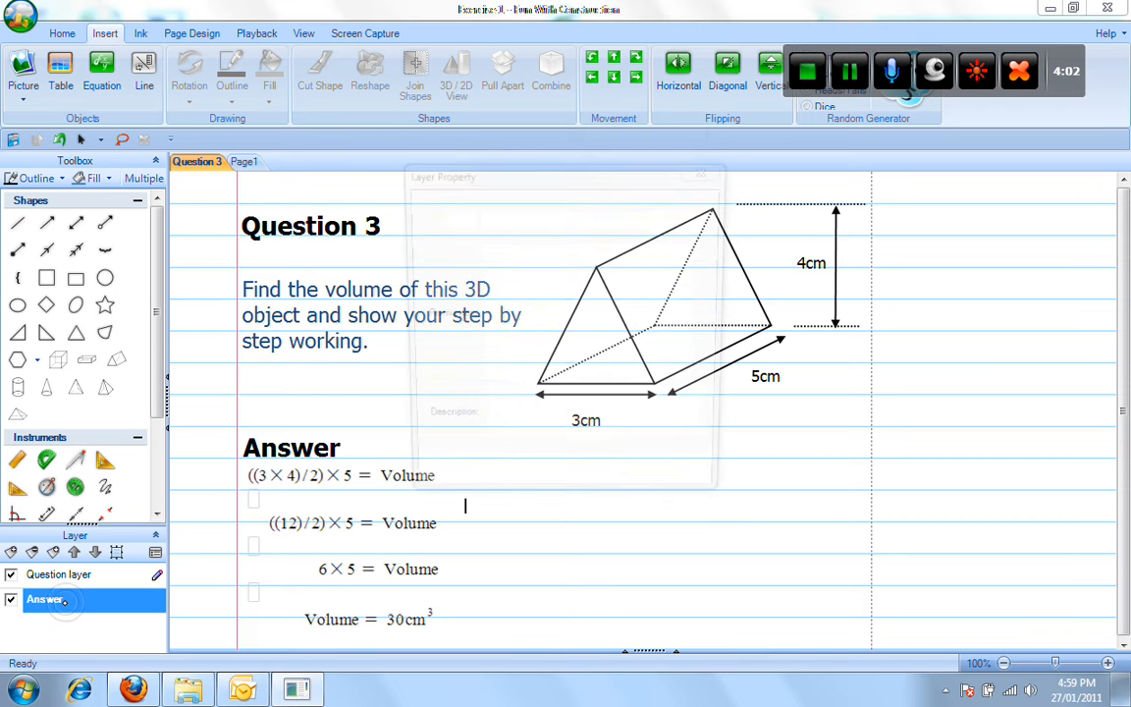
left_click(490, 277)
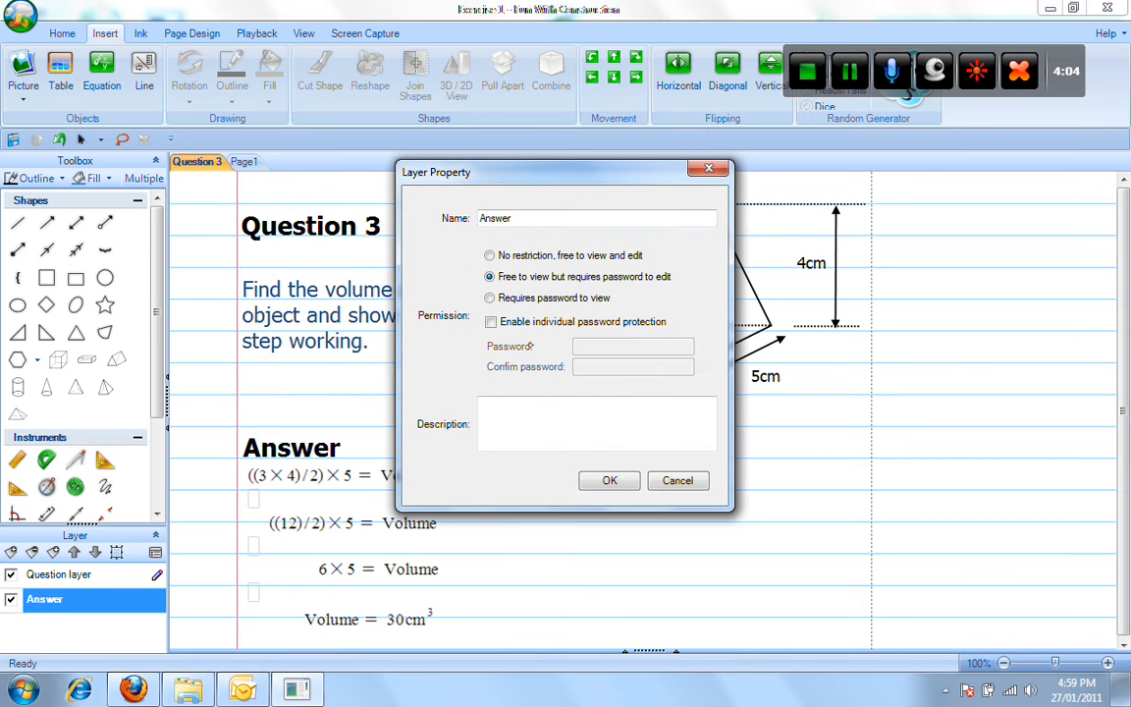
left_click(491, 322)
left_click(589, 344)
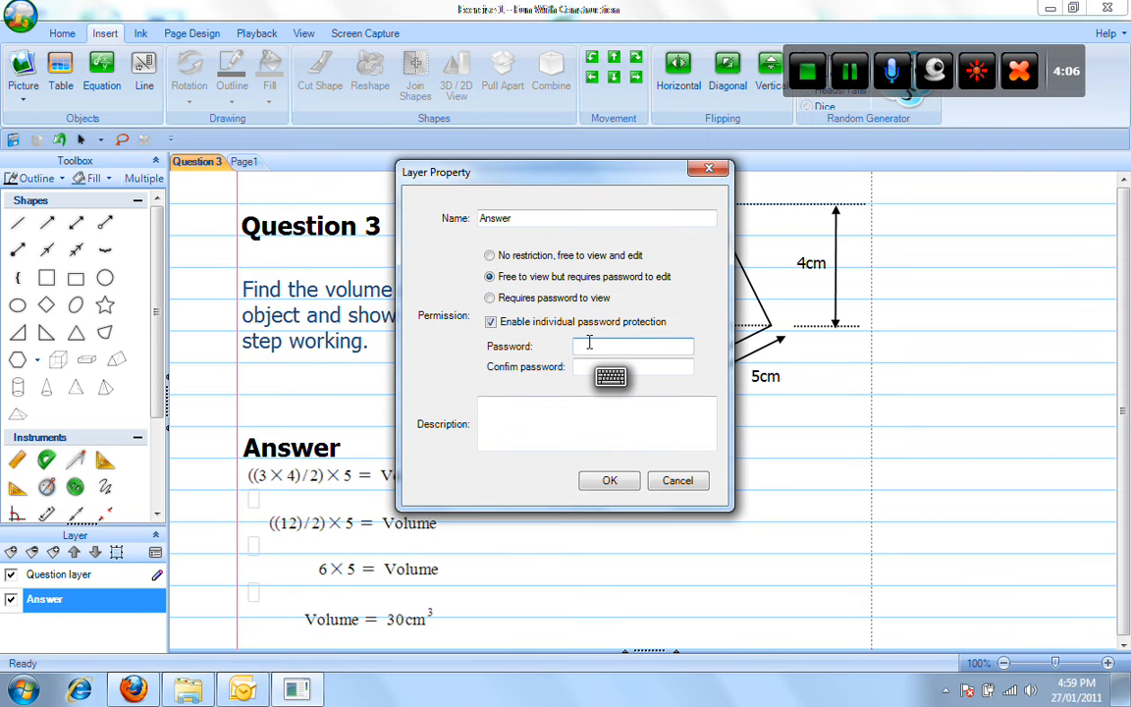
type("••••")
key("Tab")
type("••••")
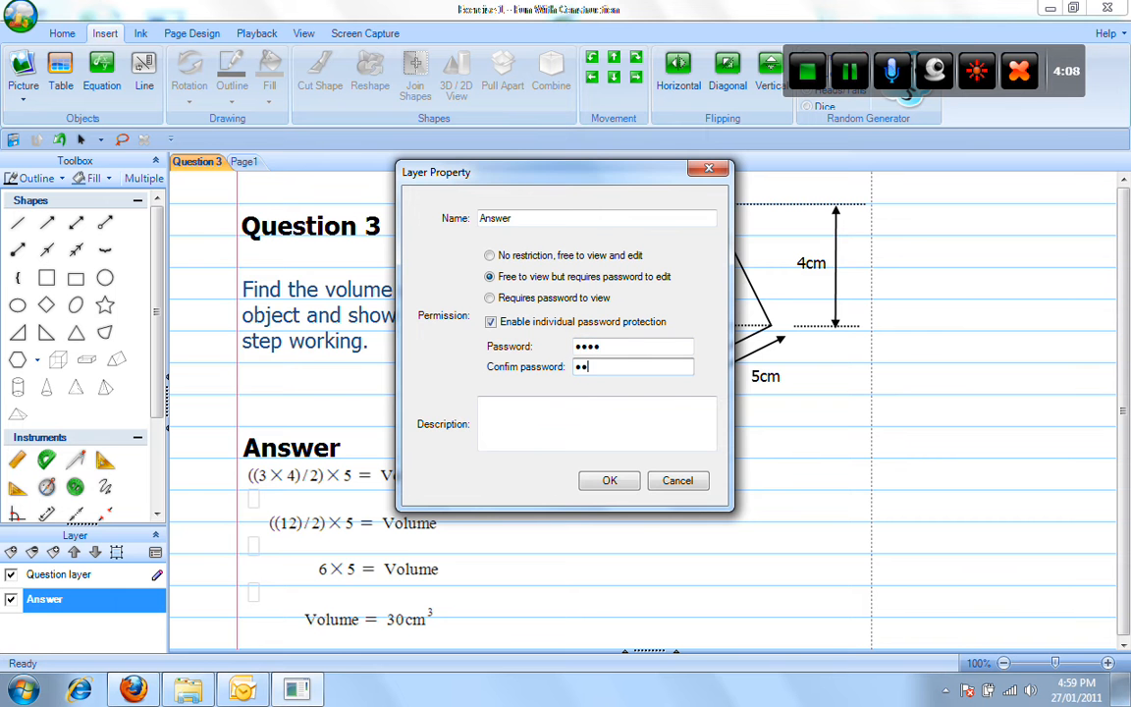
left_click(608, 480)
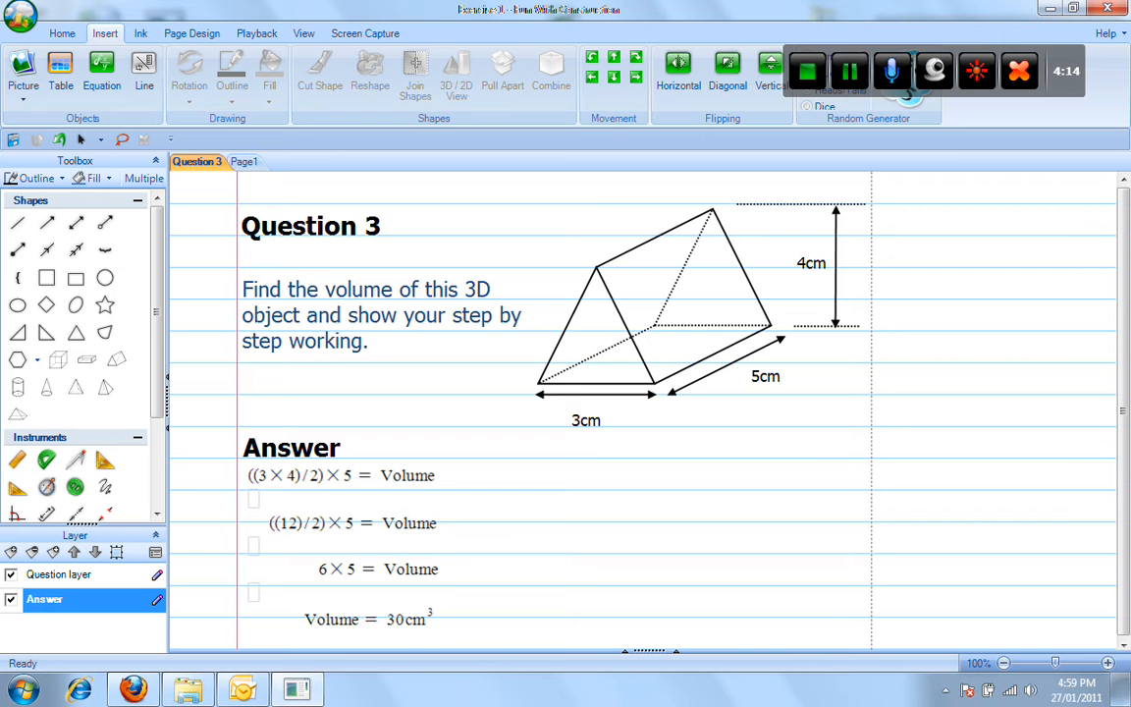
Add a 'Teacher Comments' layer, viewable but locked with an individual edit password.
left_click(11, 552)
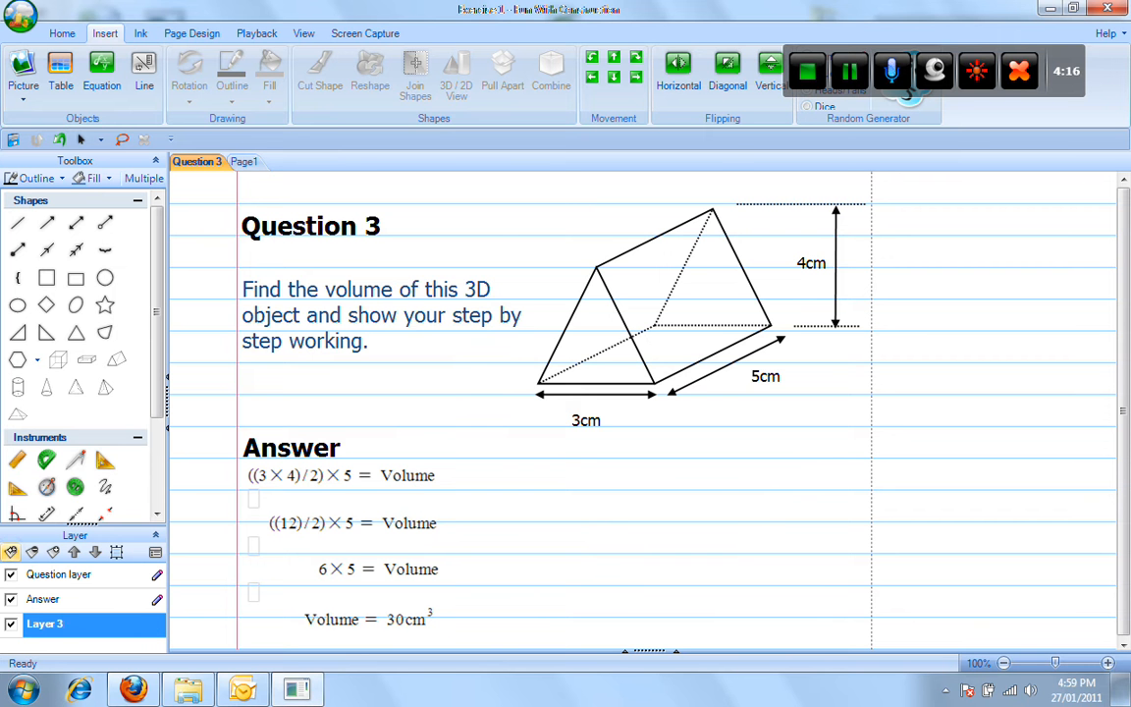
left_click(50, 556)
type("T")
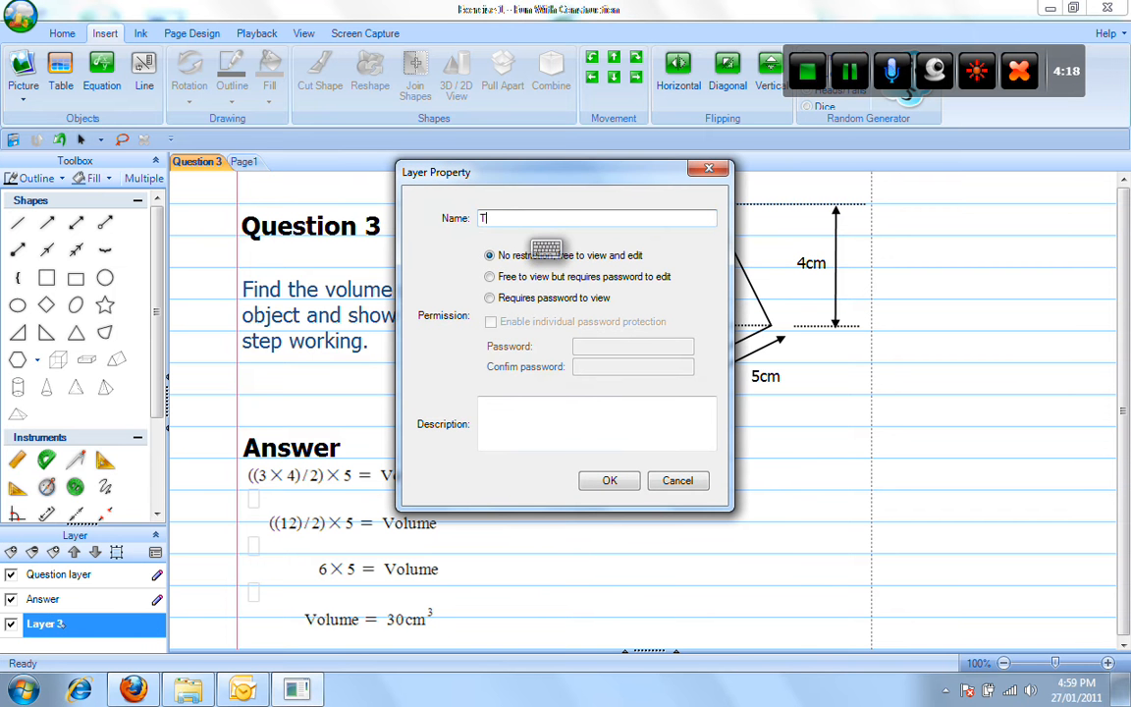
type("eacher C")
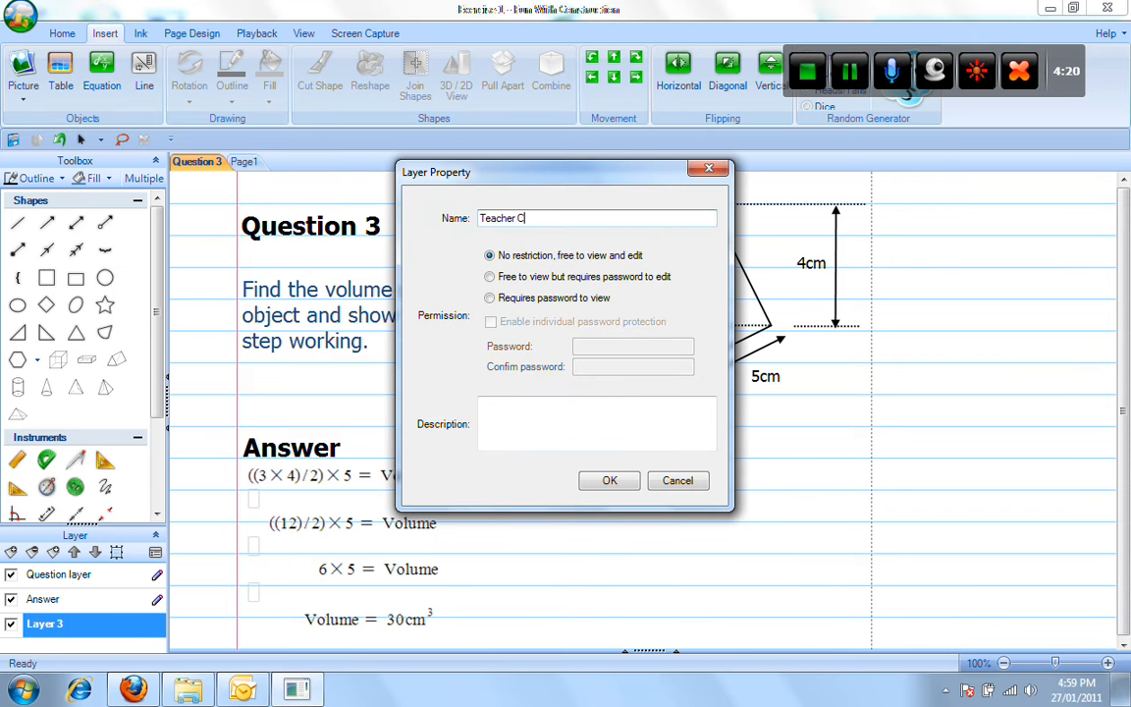
type("omments")
key("Return")
double_click(115, 625)
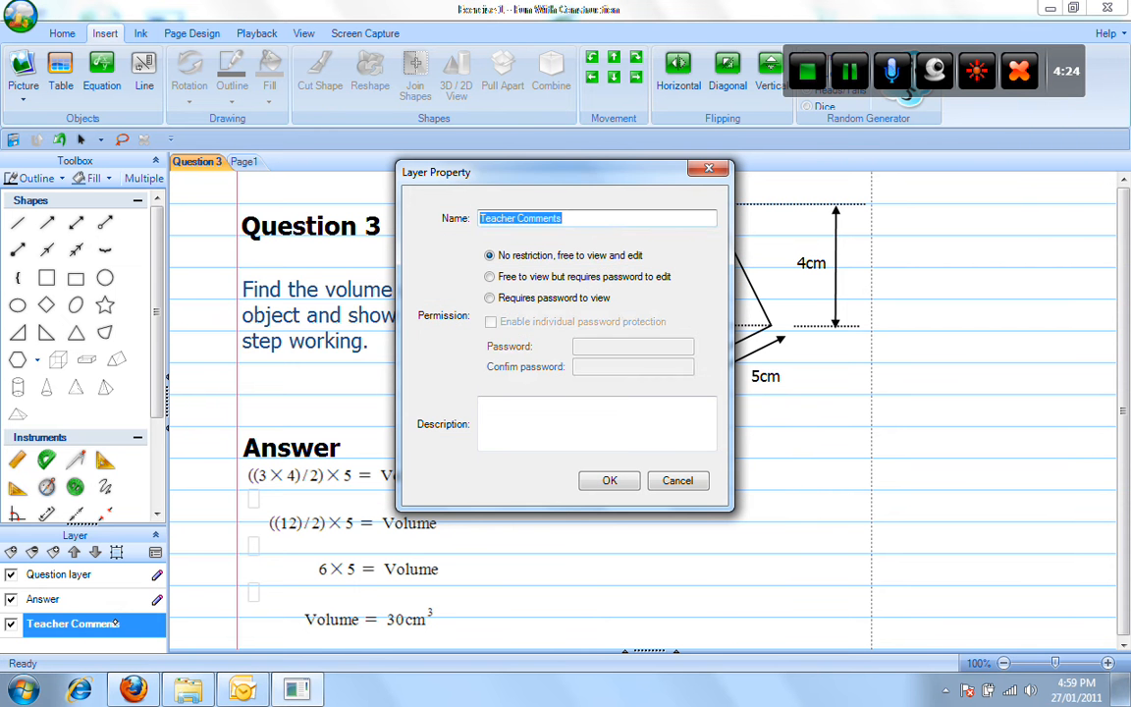
left_click(490, 275)
left_click(490, 321)
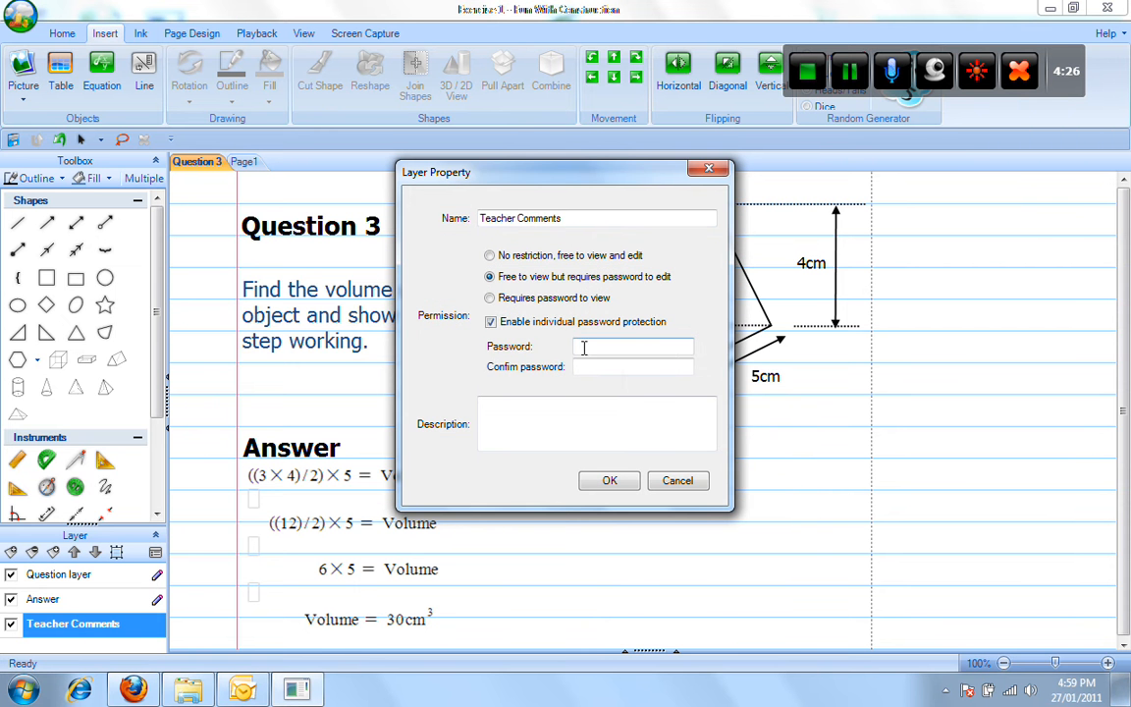
left_click(595, 346)
type("••••")
left_click(598, 363)
type("••••")
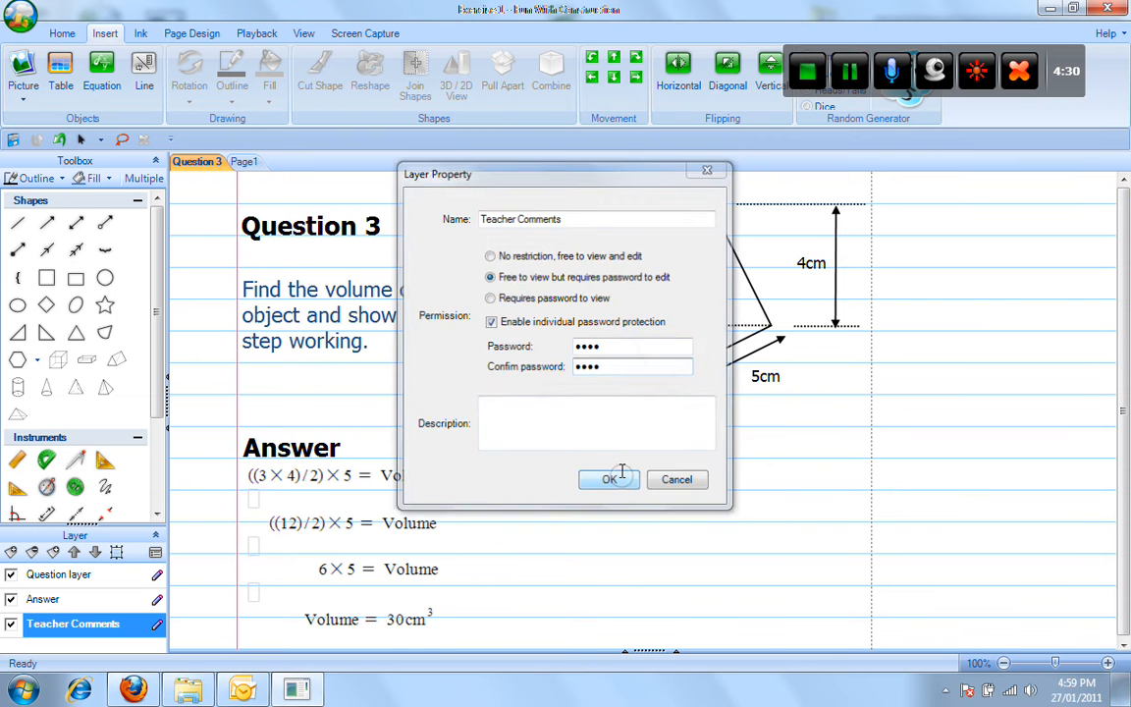
left_click(609, 479)
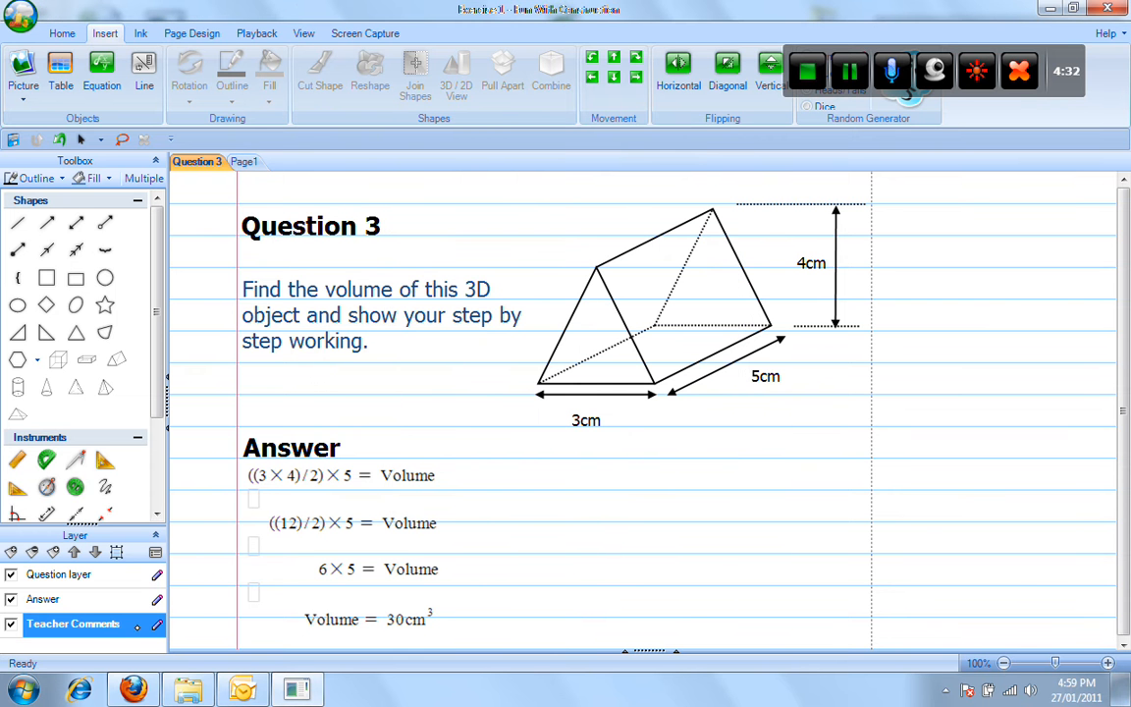
Draw a red arrow and squiggles beside the first answer line with the Fine Red pen.
left_click(140, 35)
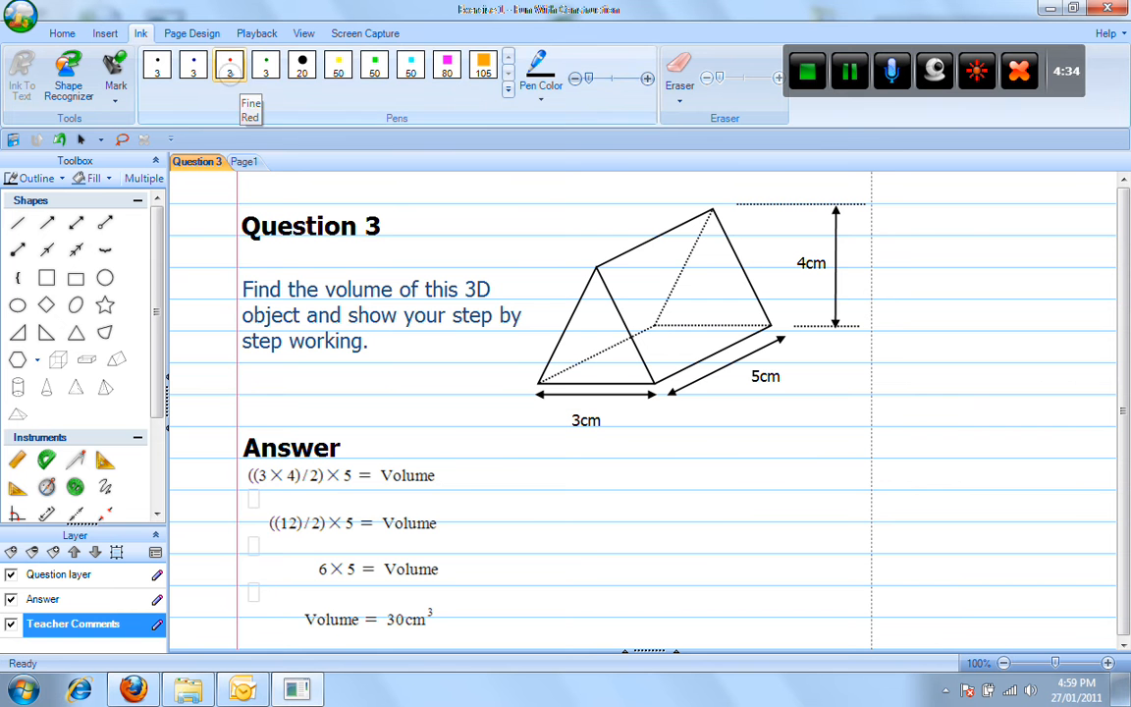
left_click(231, 66)
left_click_drag(588, 493, 477, 487)
mouse_move(527, 457)
left_mouse_down()
mouse_move(479, 487)
mouse_move(527, 520)
left_mouse_up()
left_click_drag(620, 479, 764, 512)
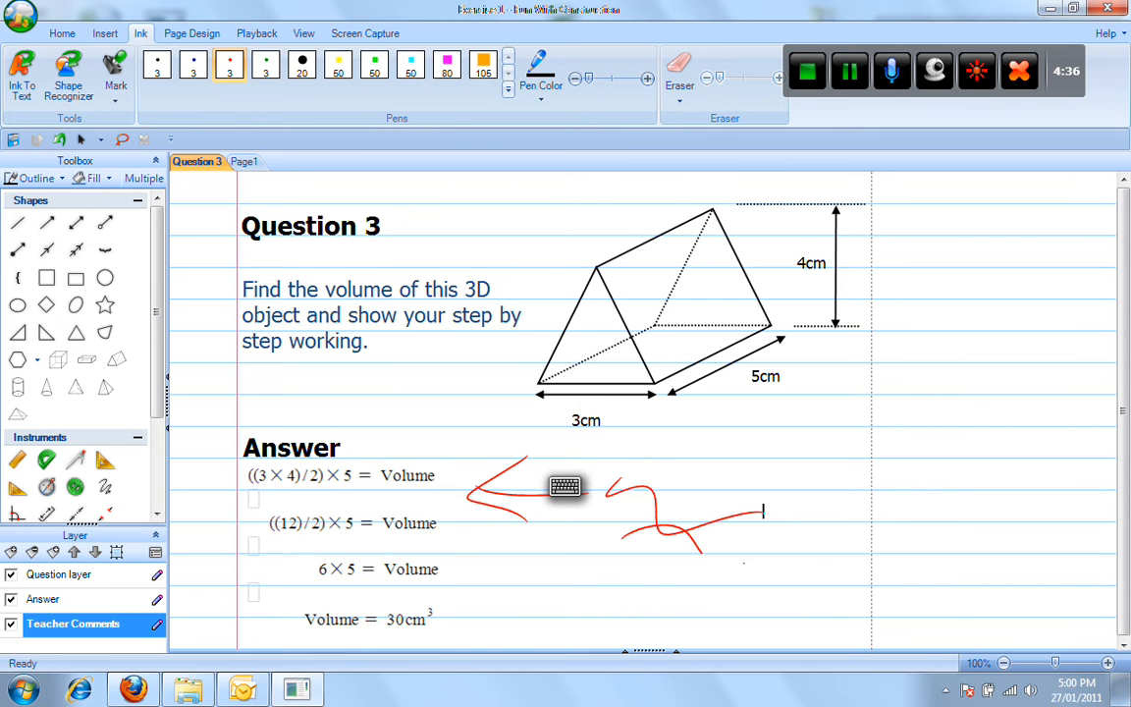